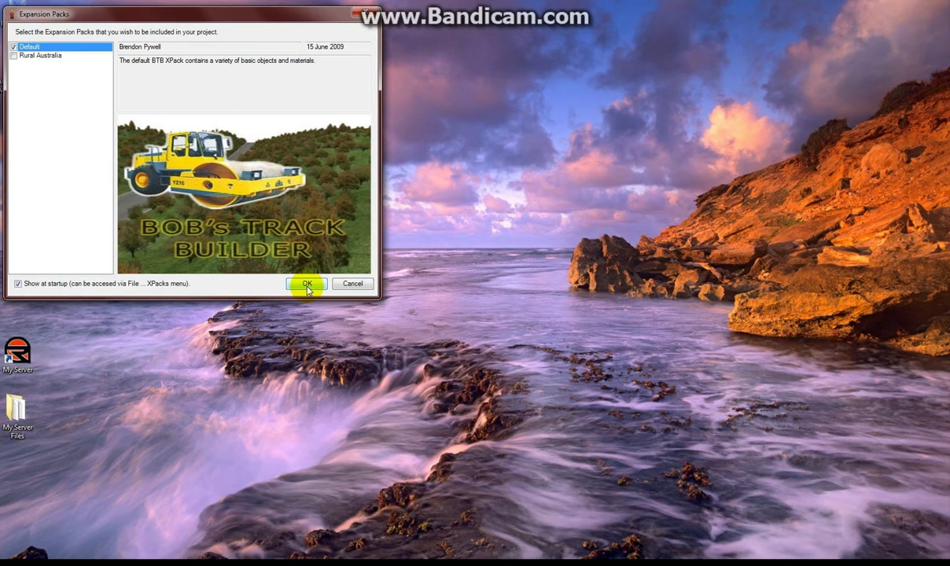
Step: Accept the Default expansion pack for the project and arrange the main window so that it fills most of the desktop
click(308, 284)
drag(409, 300, 403, 543)
drag(680, 401, 890, 403)
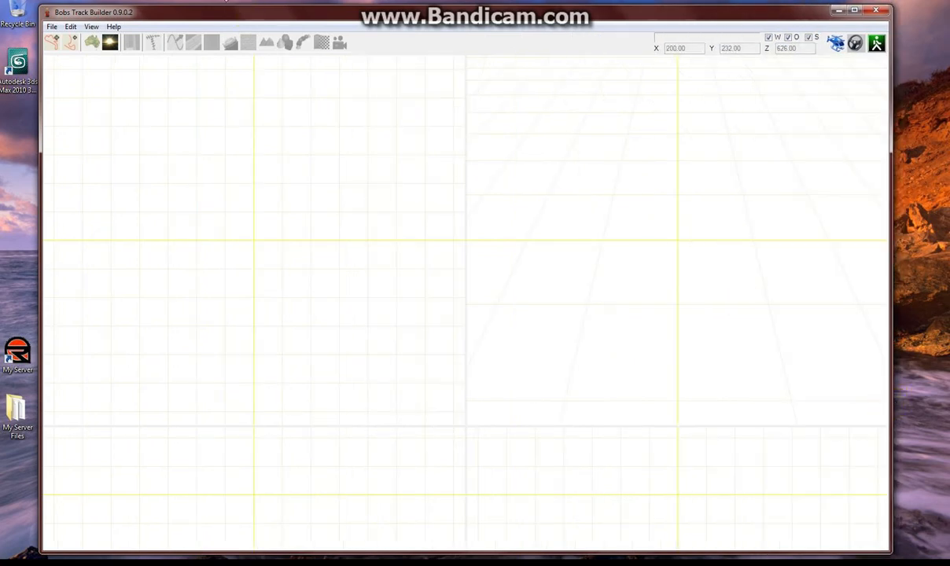
Step: Draw a closed four-node oval track around the origin in the top view, about 1,052 m long
click(53, 42)
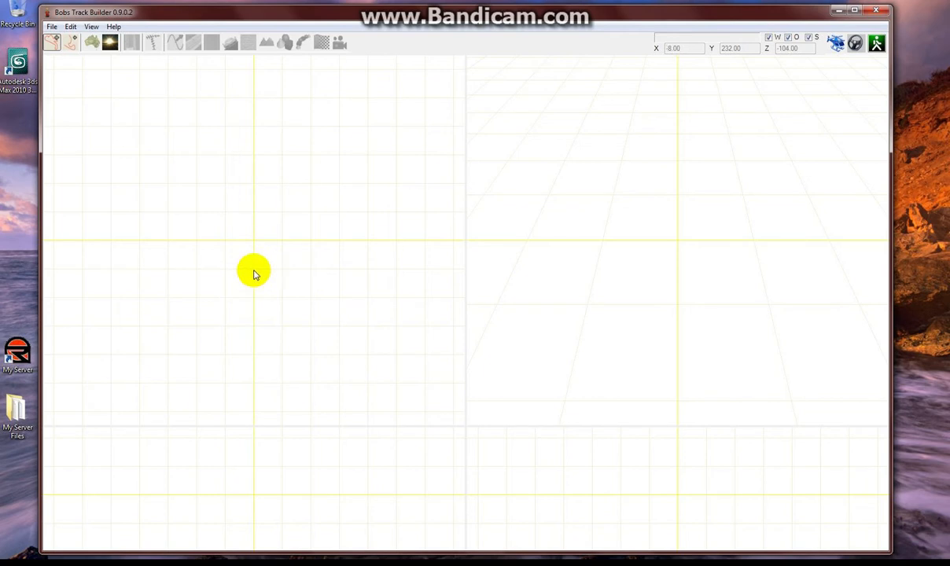
drag(253, 272, 297, 273)
click(311, 241)
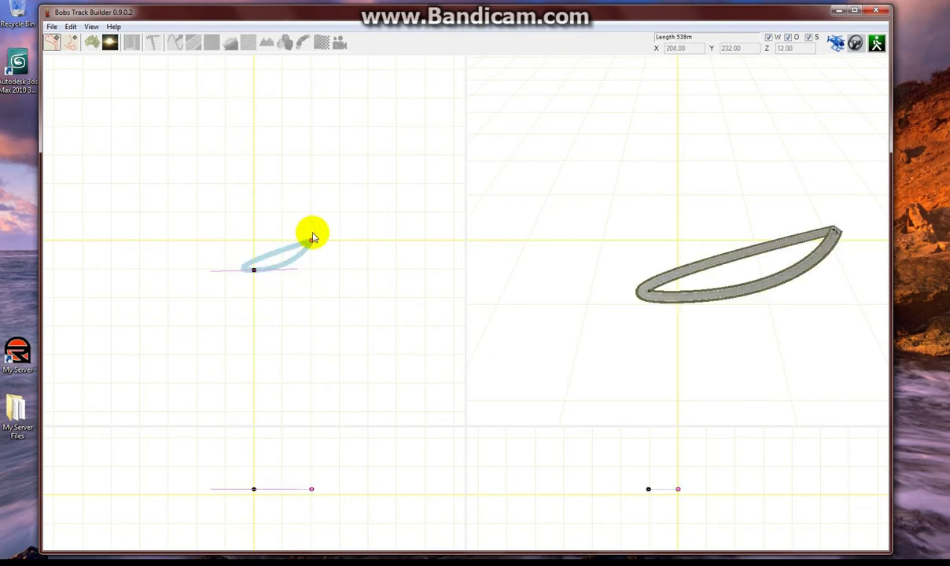
drag(313, 211, 311, 214)
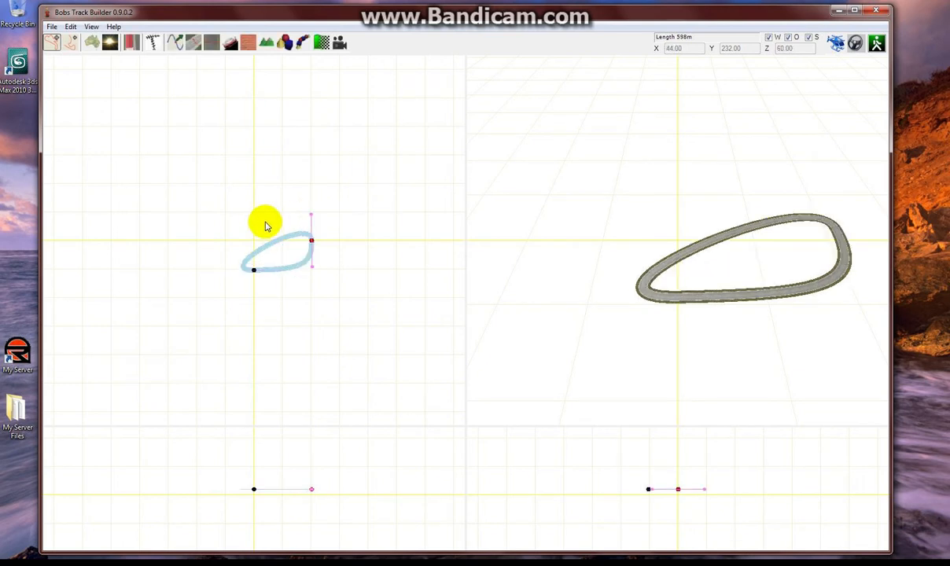
click(254, 214)
drag(254, 214, 197, 270)
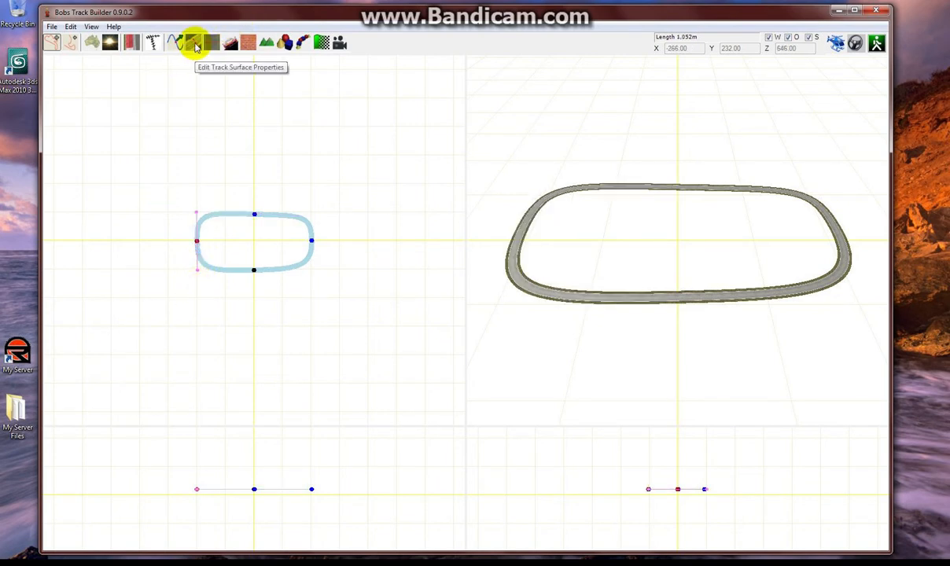
click(212, 47)
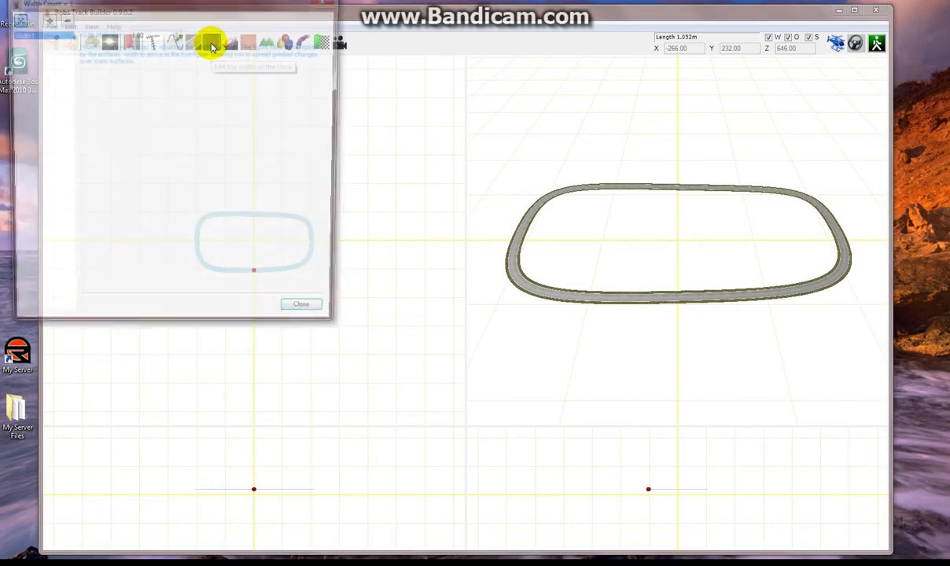
drag(176, 17, 580, 134)
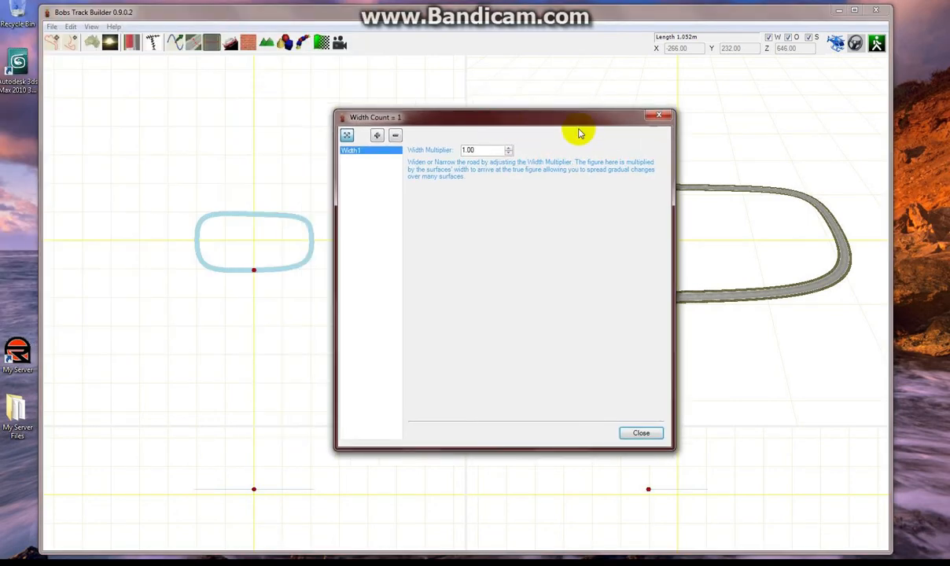
click(659, 115)
Step: Resize all tracks to an exact track length of 550 m
click(174, 41)
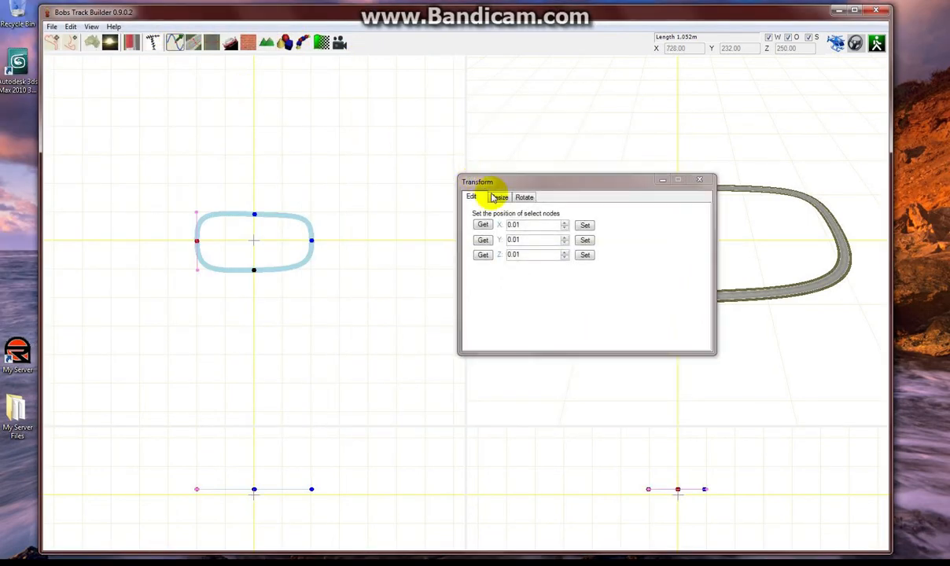
click(499, 198)
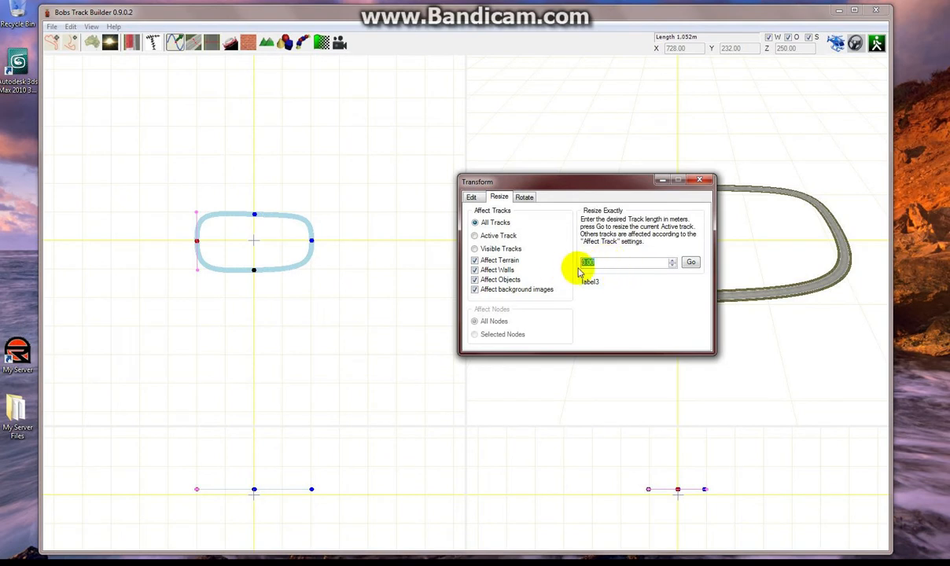
text(550)
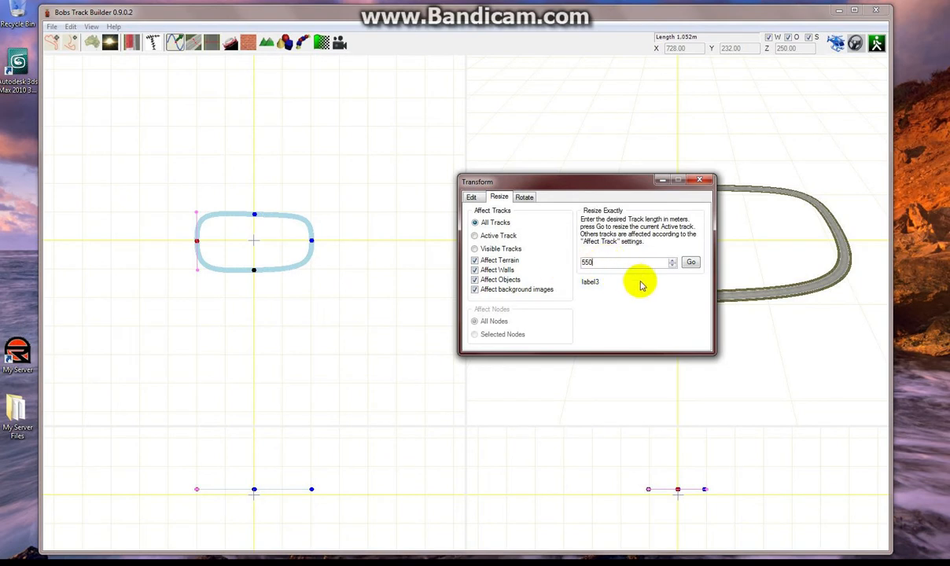
click(690, 262)
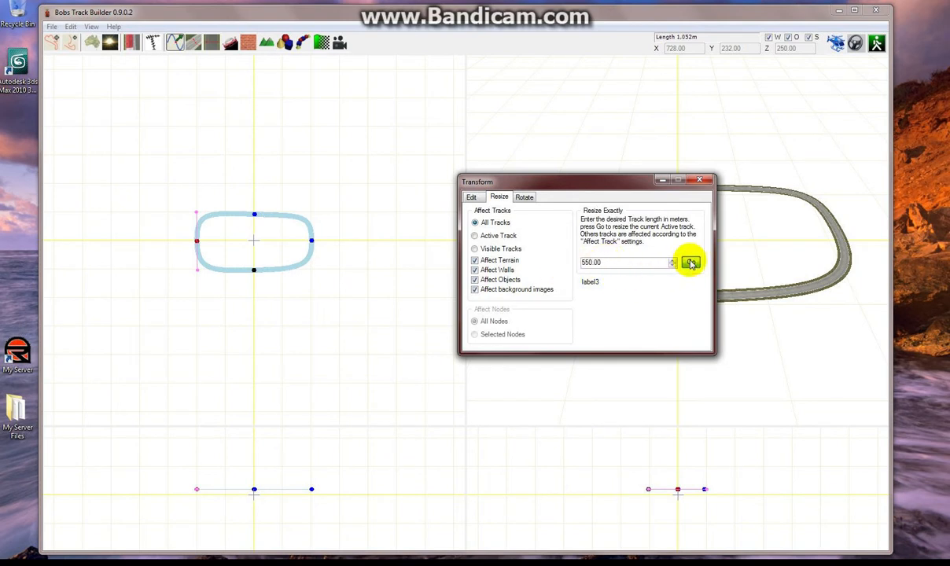
click(700, 180)
Step: Shorten both curve handles of the black start node on the lower straight to round the track's lower corners
scroll(314, 264, up, 6)
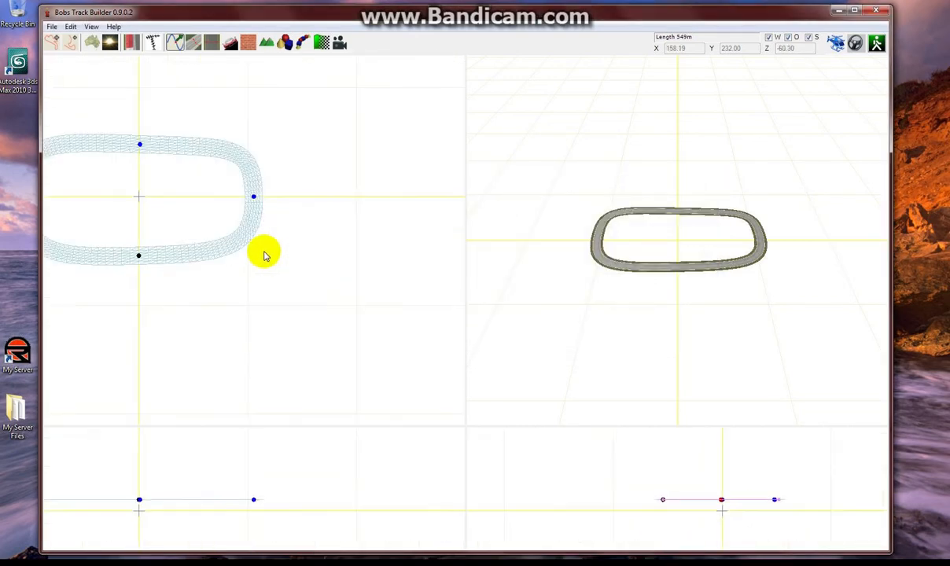
middle_drag(185, 244, 290, 250)
scroll(289, 250, up, 3)
scroll(207, 196, down, 2)
middle_drag(223, 212, 257, 238)
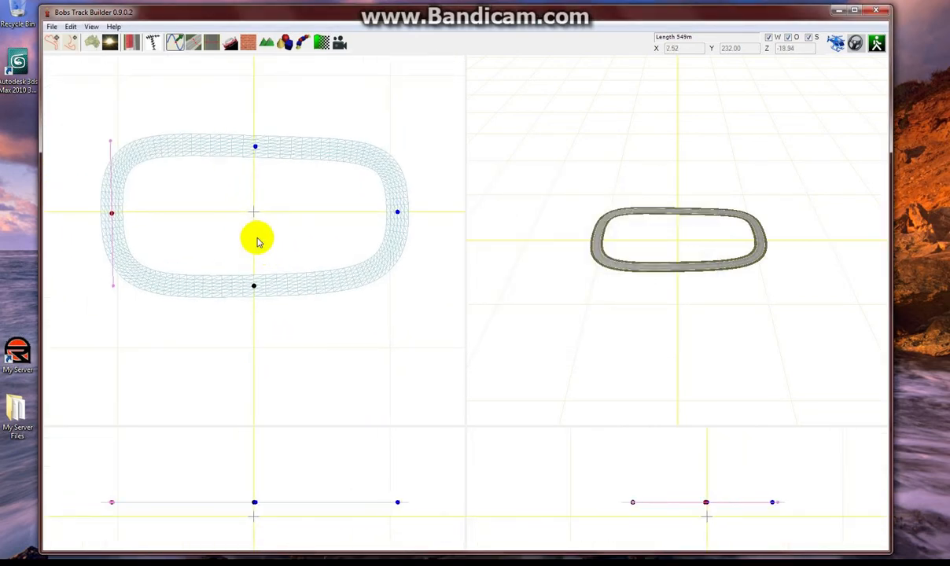
key(space)
middle_drag(546, 300, 478, 280)
scroll(483, 284, up, 3)
scroll(478, 281, down, 1)
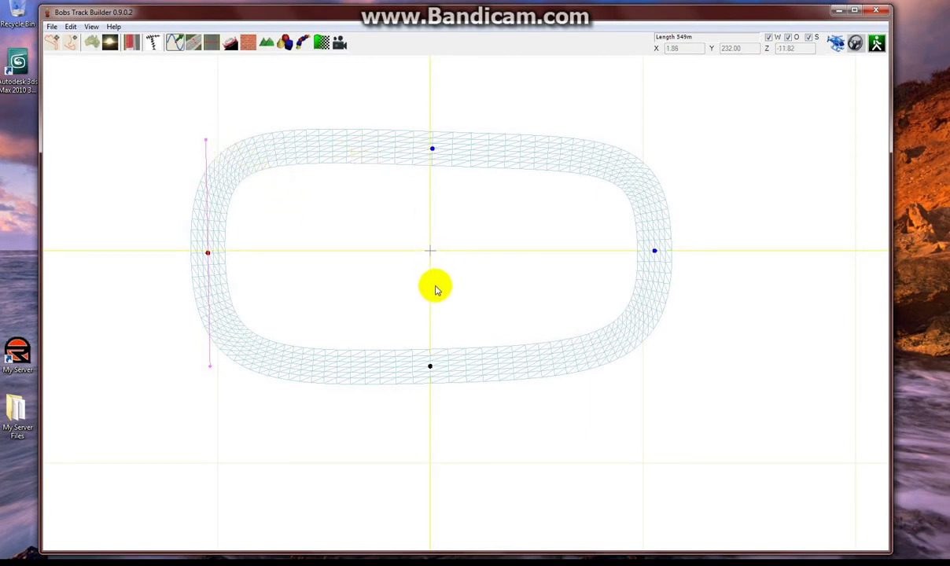
click(431, 368)
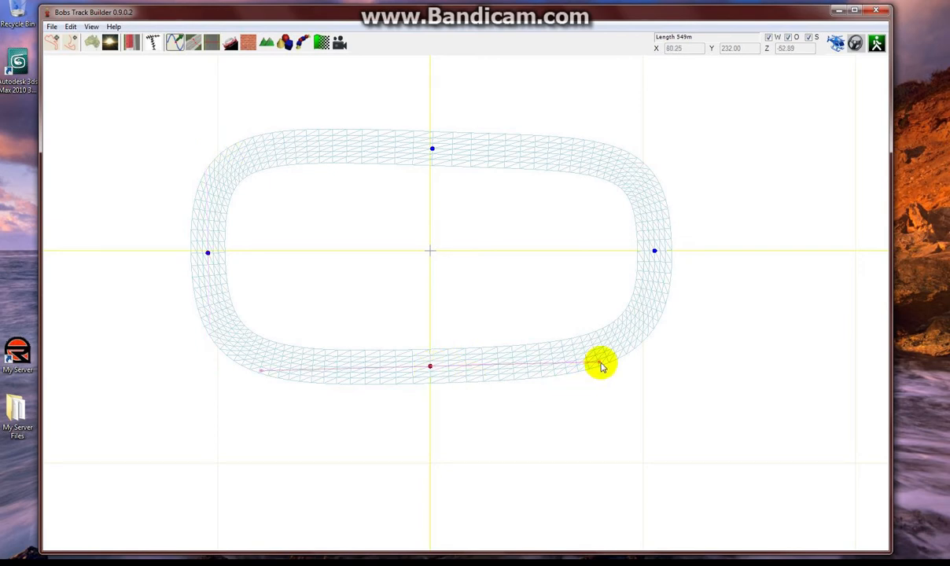
drag(599, 362, 546, 364)
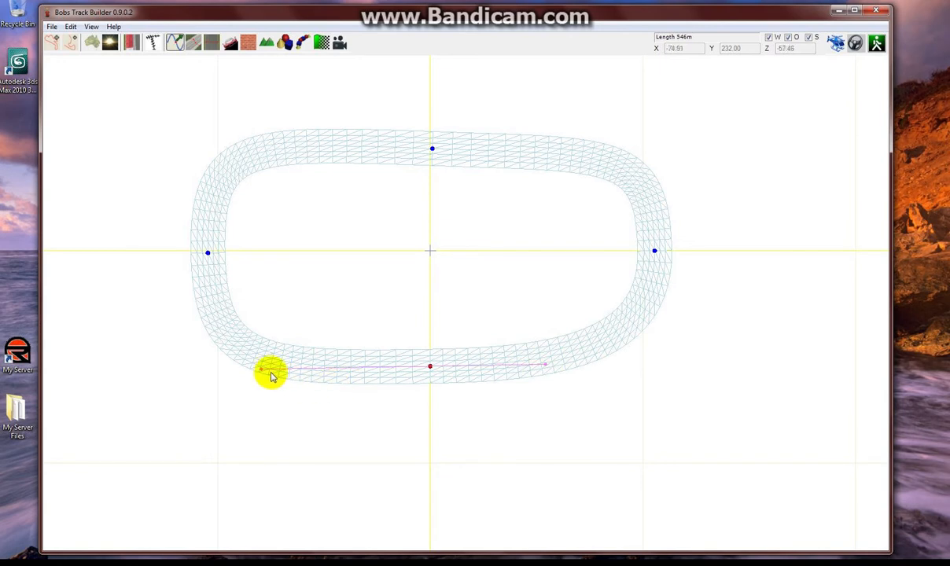
drag(264, 372, 341, 372)
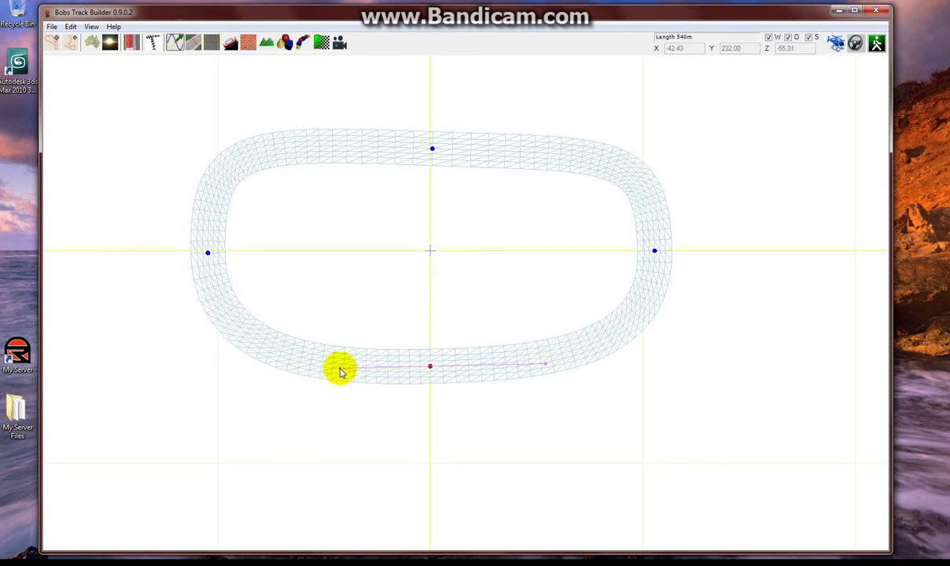
Step: Shorten and level both curve handles of the node on the upper straight to round the track's upper corners
click(432, 149)
drag(613, 157, 554, 146)
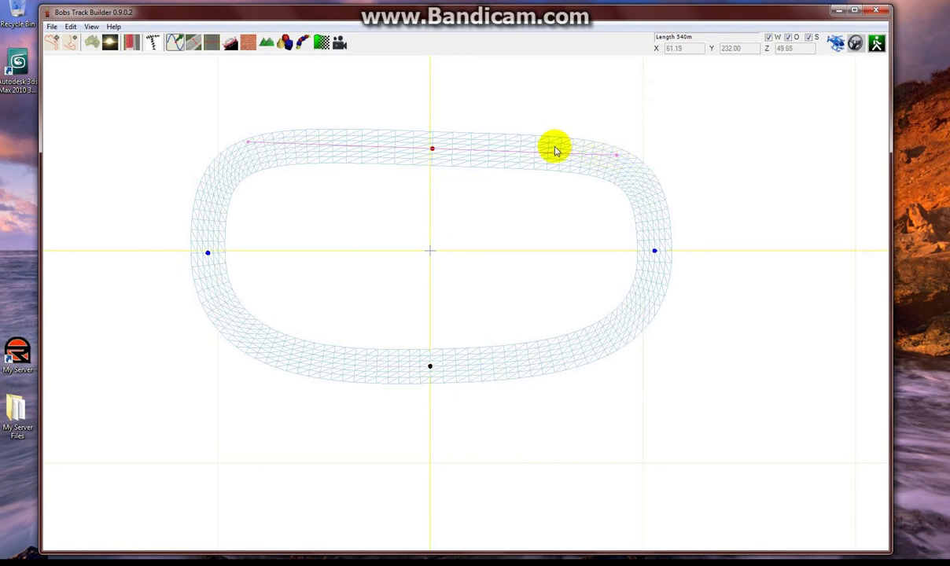
drag(244, 157, 307, 157)
drag(554, 142, 551, 150)
Step: Align the curve handles of the track's leftmost node vertically
click(656, 251)
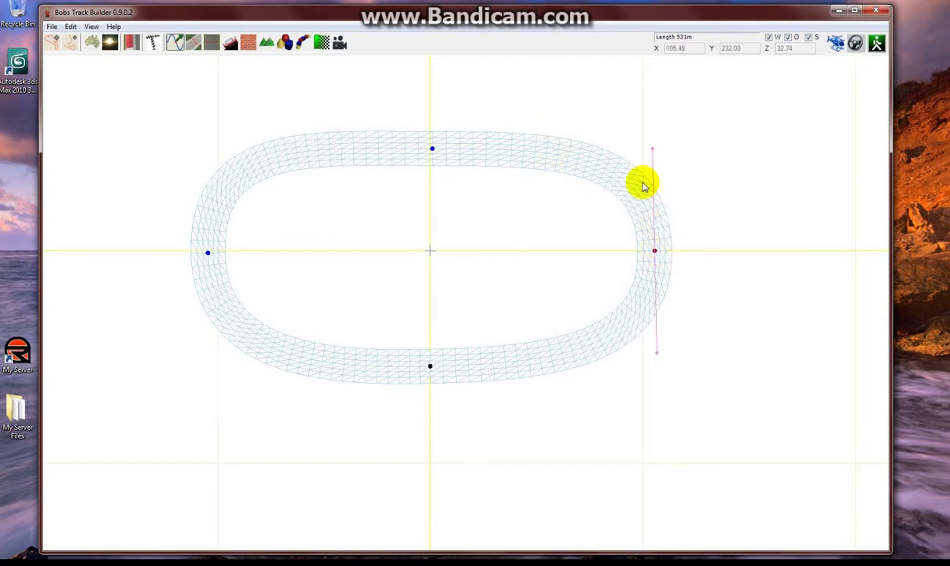
click(208, 253)
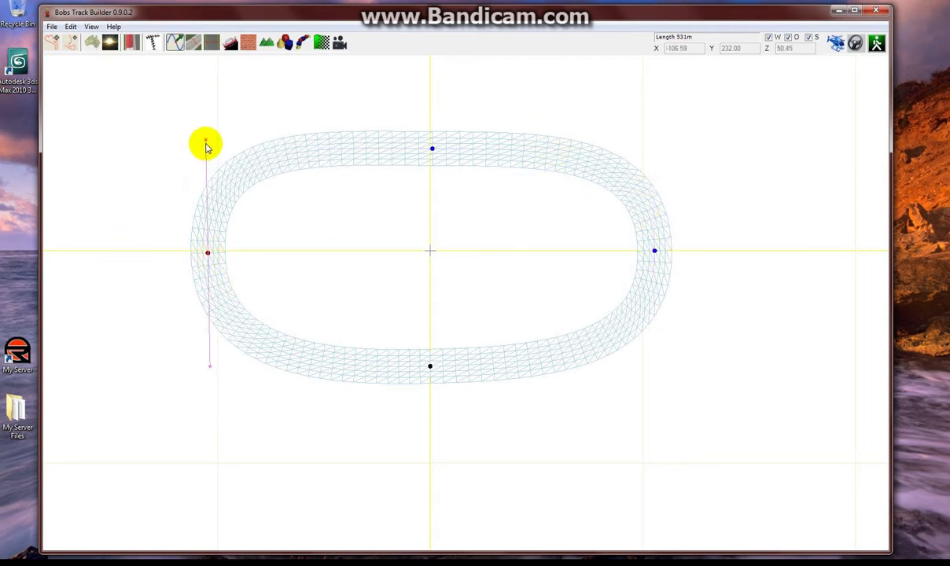
drag(207, 143, 209, 141)
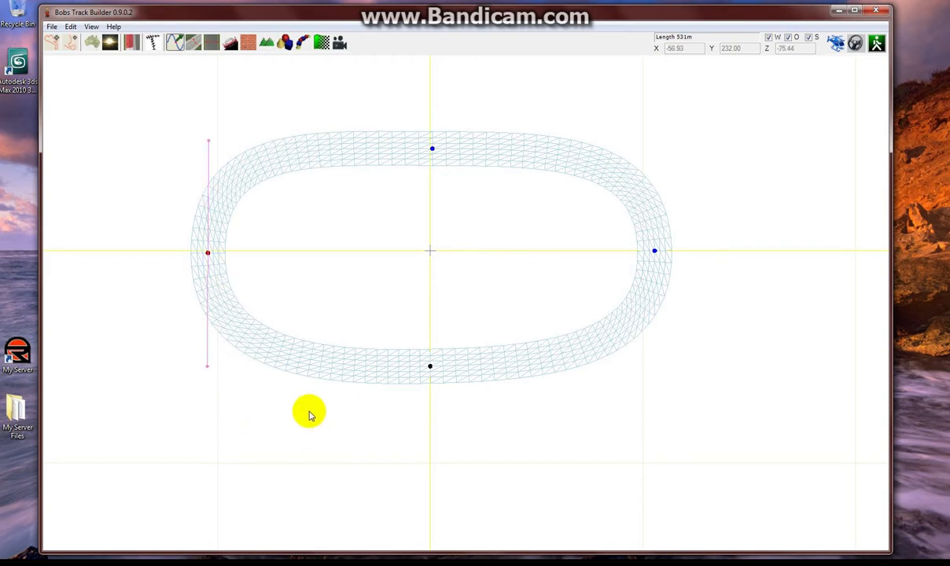
Step: Resize all tracks to 550 m again after the corner adjustments
scroll(309, 415, down, 1)
click(174, 43)
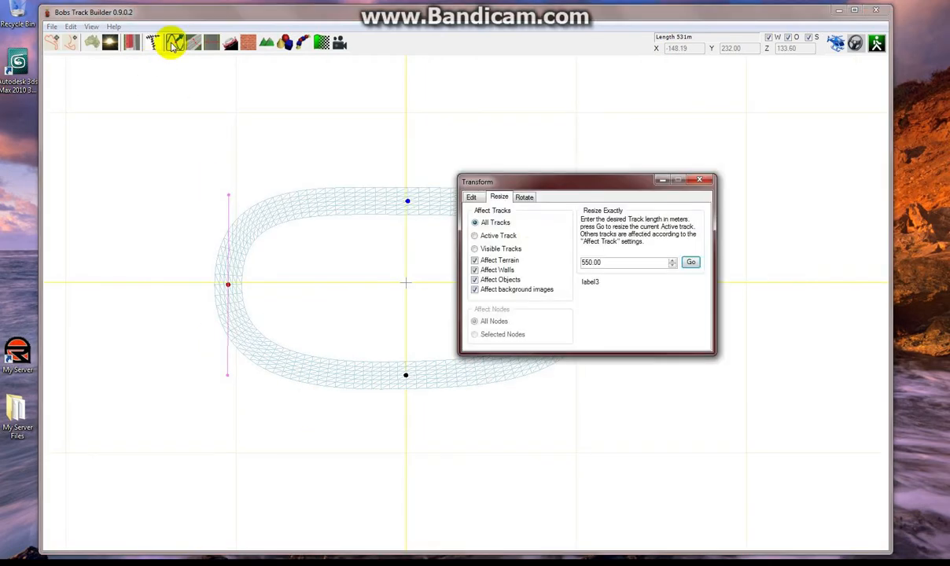
click(599, 264)
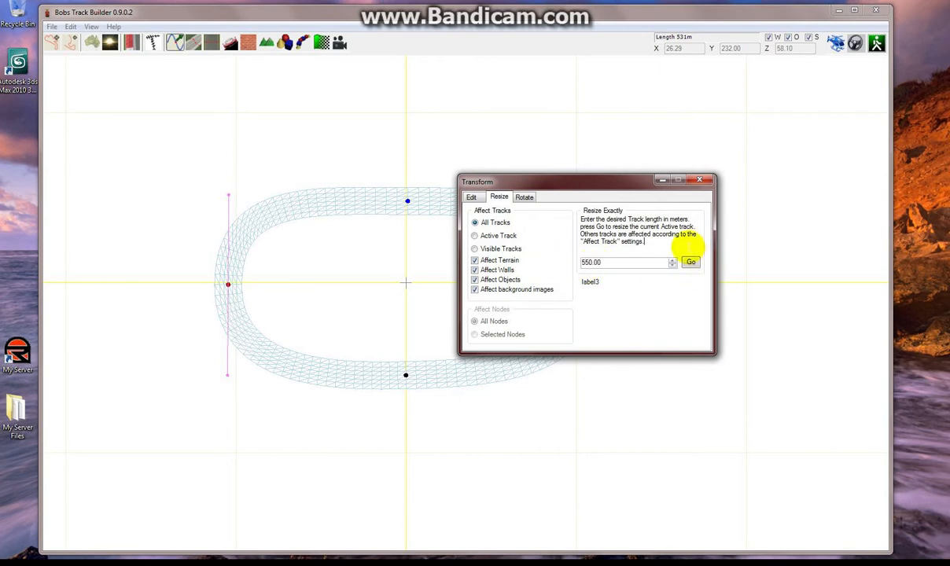
click(692, 265)
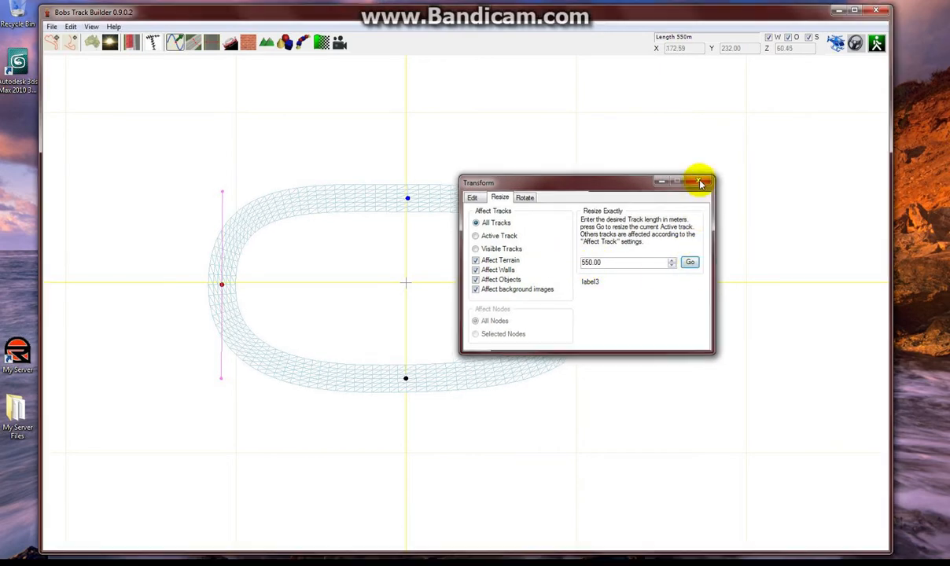
click(700, 181)
scroll(445, 337, down, 2)
scroll(439, 331, up, 4)
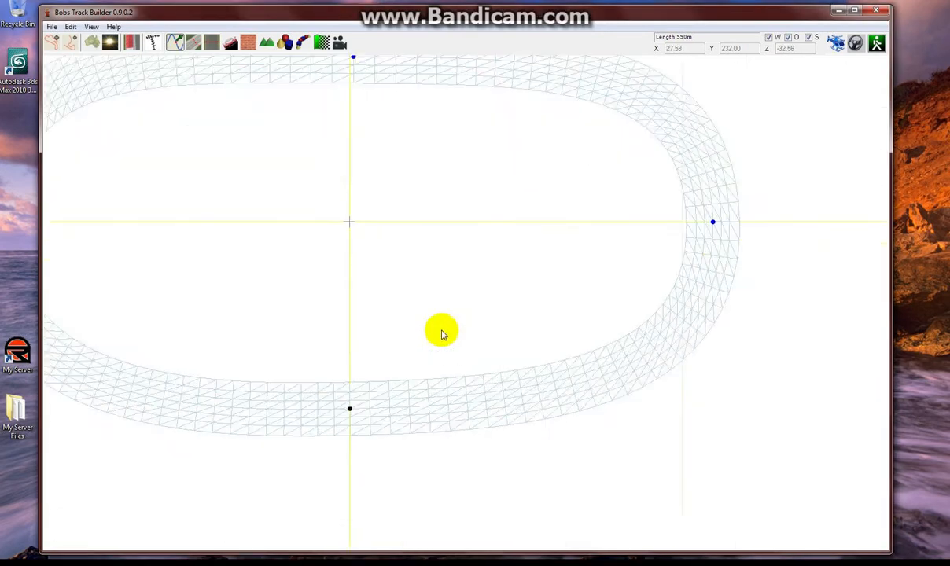
scroll(401, 350, down, 1)
scroll(415, 372, down, 1)
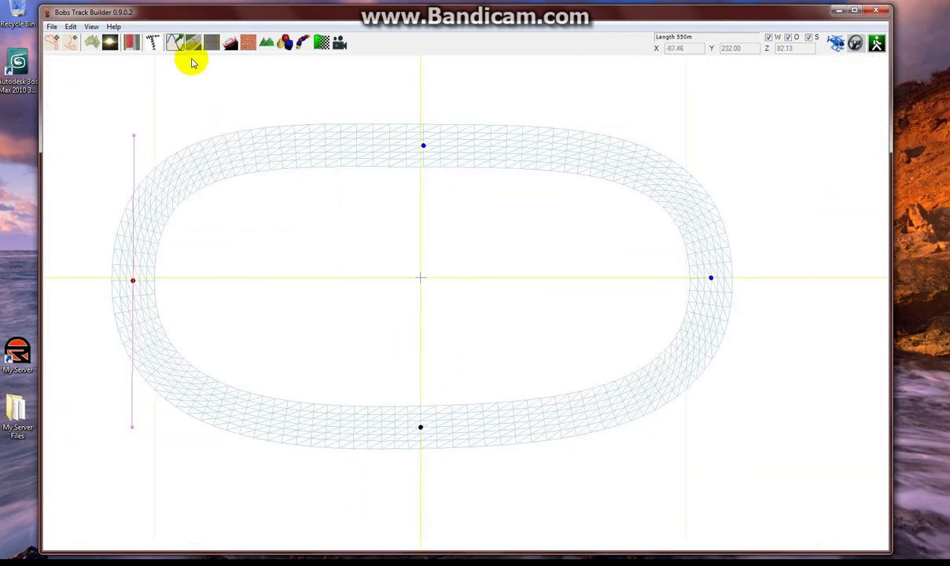
click(212, 43)
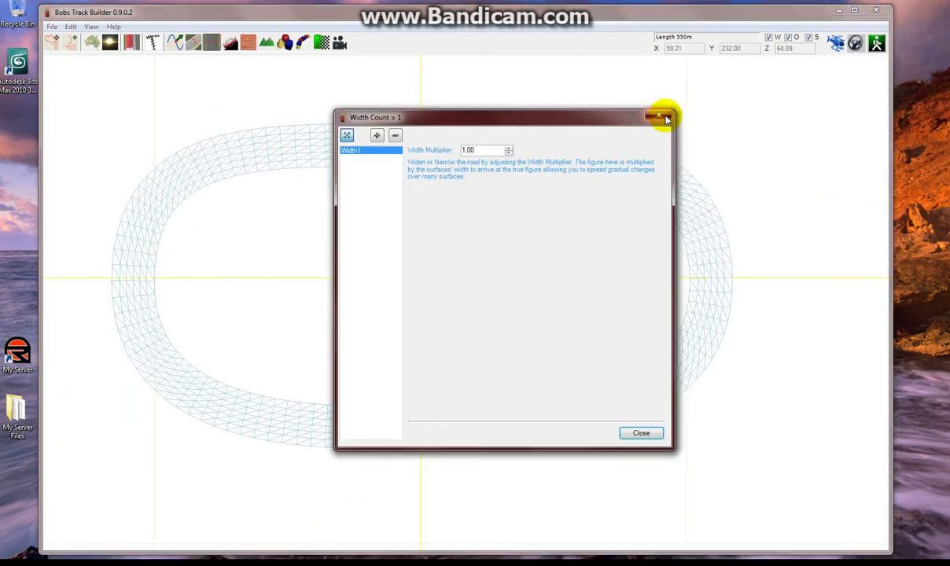
click(659, 115)
Step: Delete the leftmost cross-section point of Surface1 to remove the grass verge on the inner side of the track
click(194, 44)
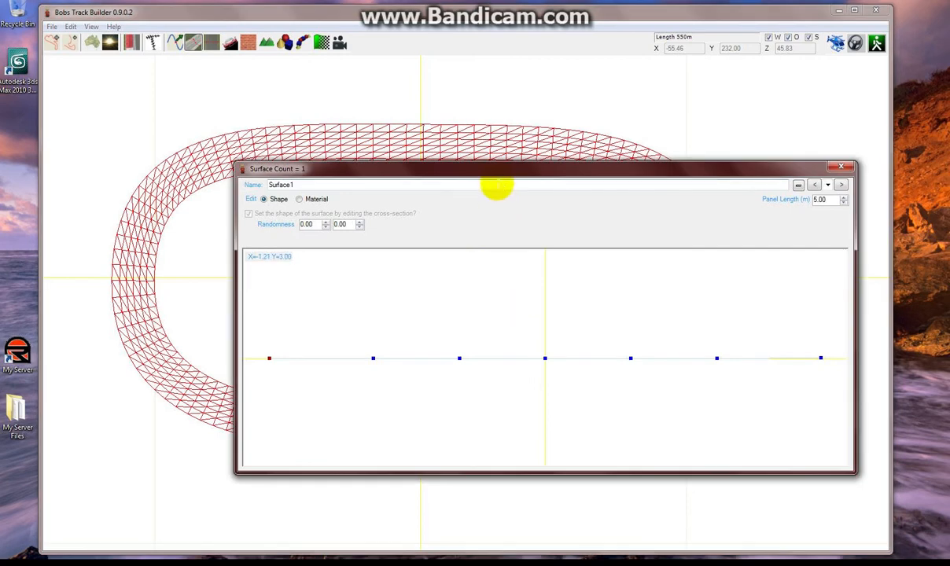
drag(494, 183, 404, 181)
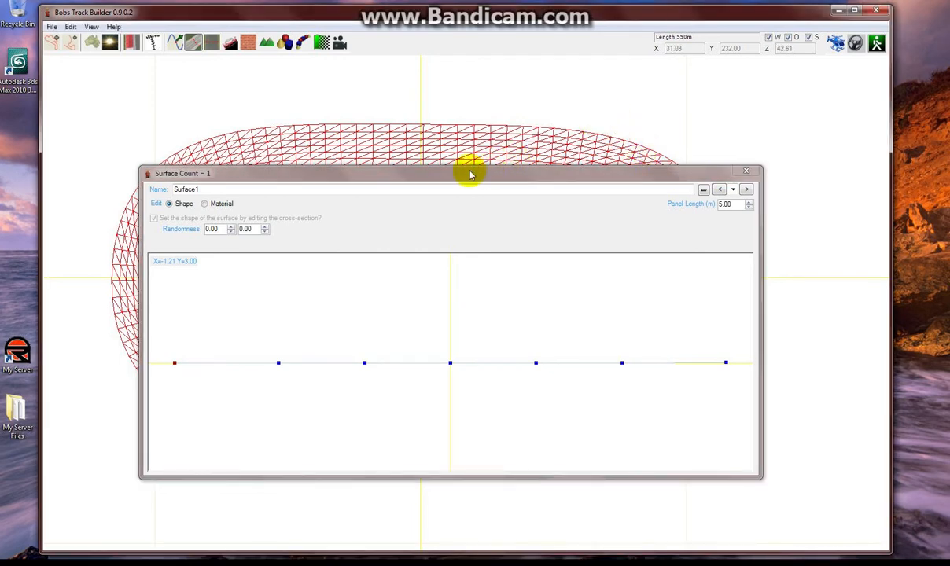
drag(471, 173, 593, 189)
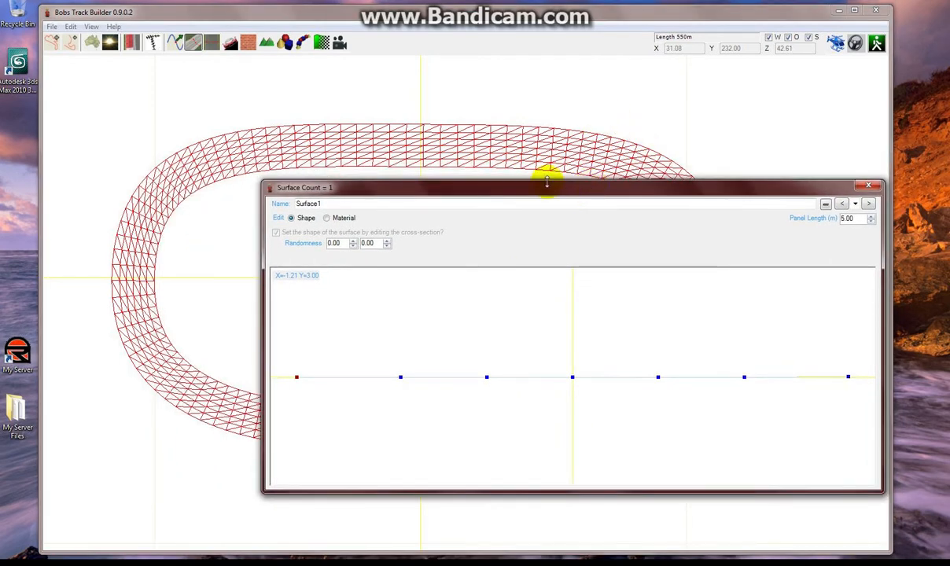
scroll(180, 145, up, 3)
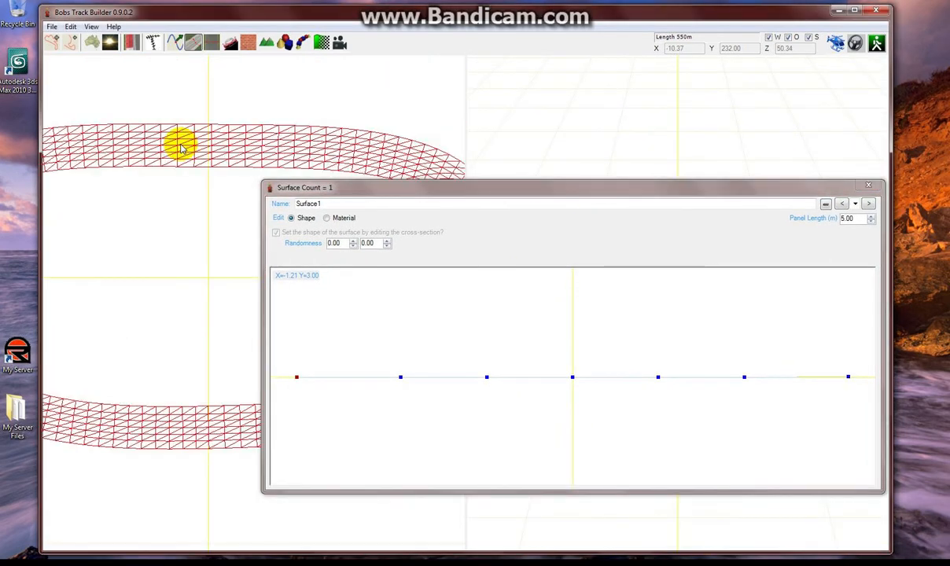
drag(586, 188, 322, 135)
middle_drag(810, 305, 708, 269)
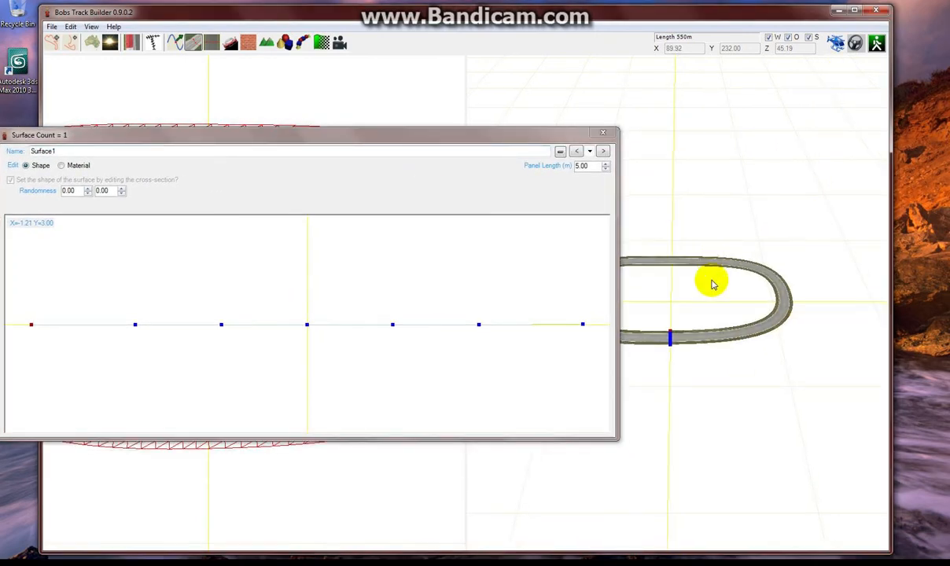
scroll(765, 365, up, 2)
scroll(765, 365, up, 5)
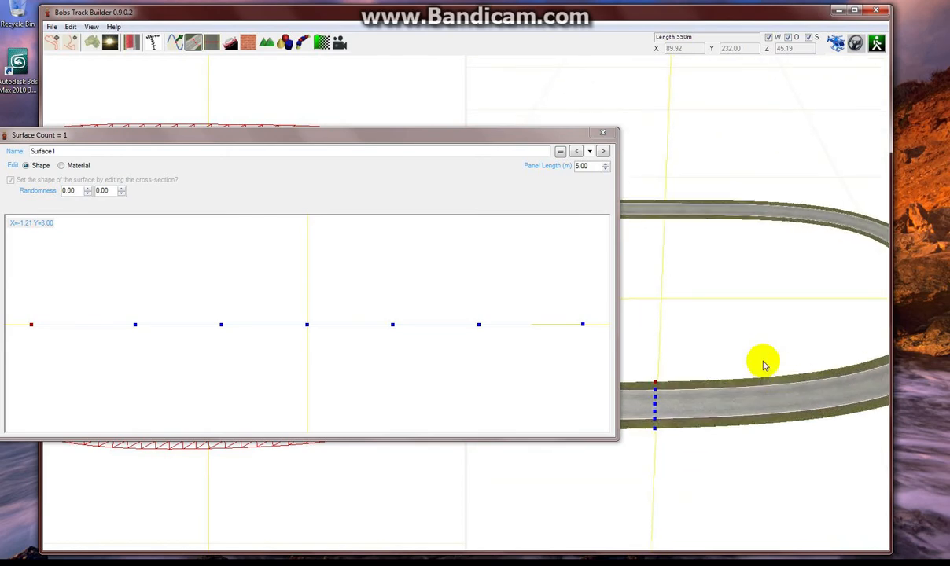
middle_drag(727, 404, 738, 375)
scroll(761, 373, up, 3)
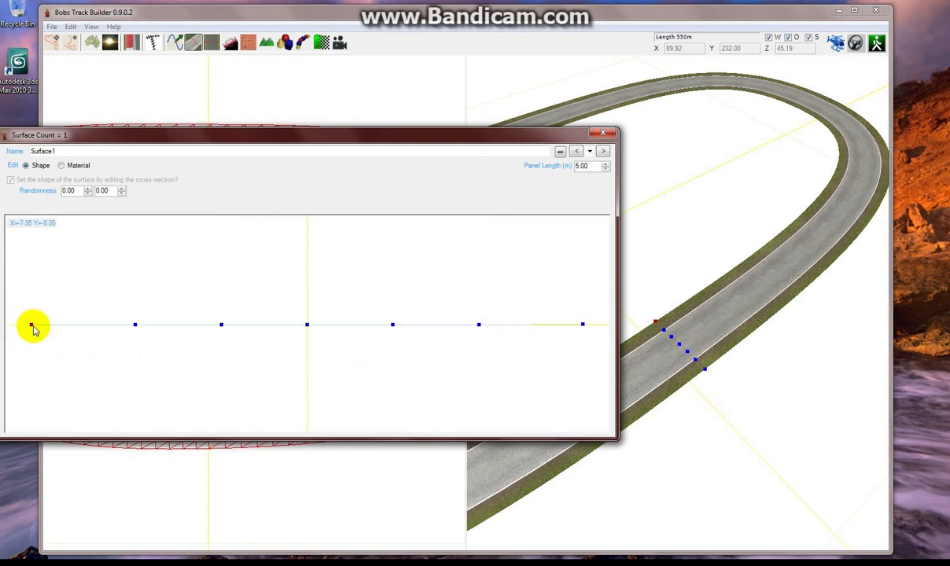
key(Delete)
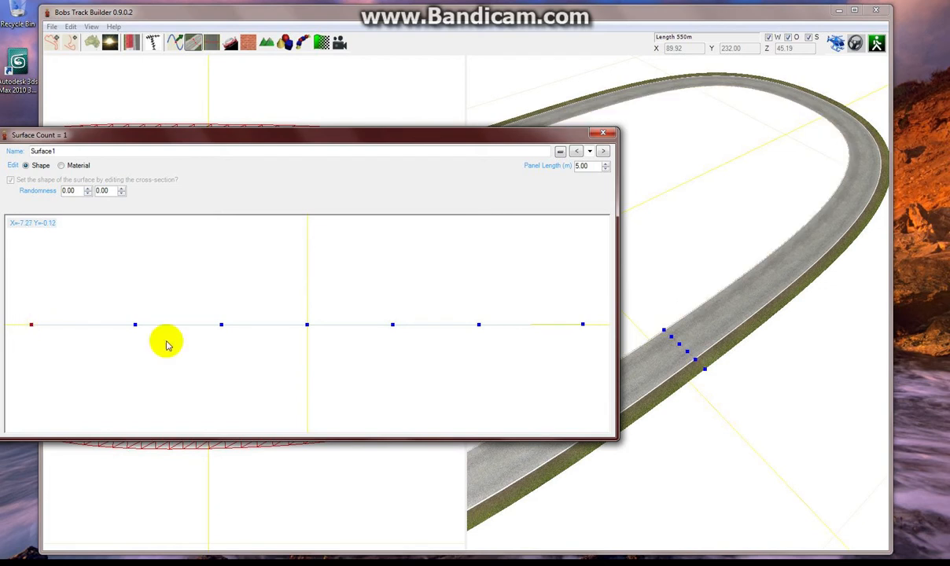
Step: Delete the outermost cross-section point of Surface1 to remove the grass verge on the track's outer side
click(582, 325)
key(Delete)
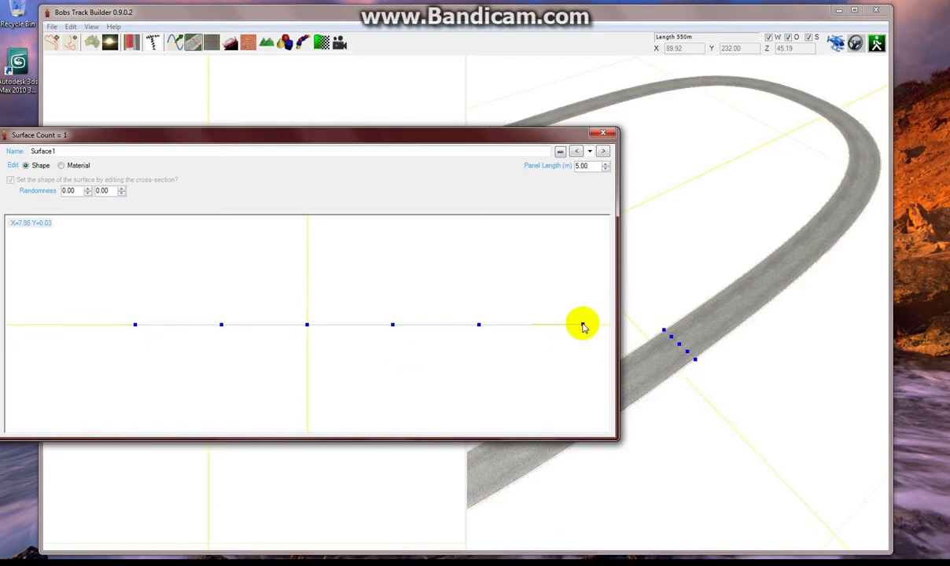
Step: Move all remaining cross-section points together so the innermost one sits exactly on the origin, X=0 and Y=0
drag(562, 343, 563, 344)
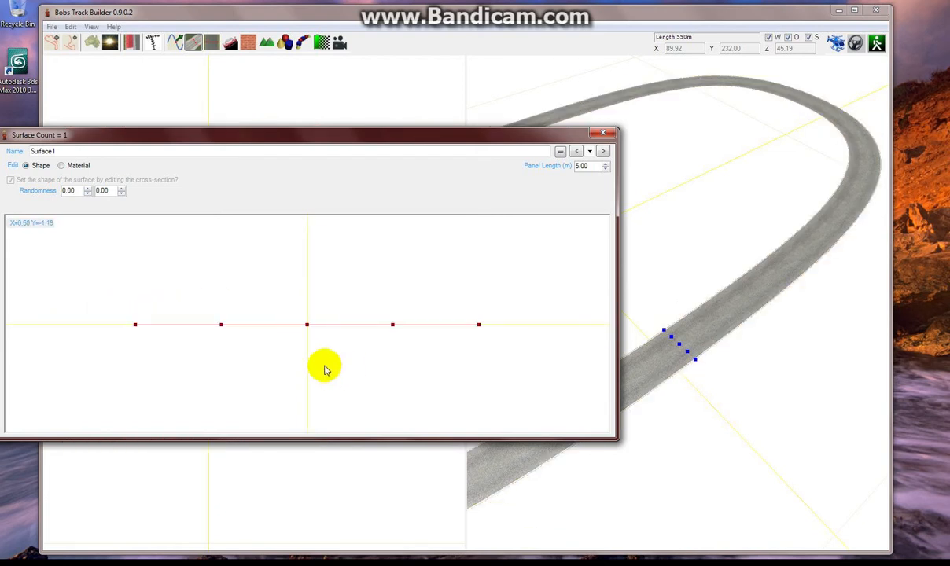
drag(309, 329, 481, 327)
scroll(372, 363, up, 4)
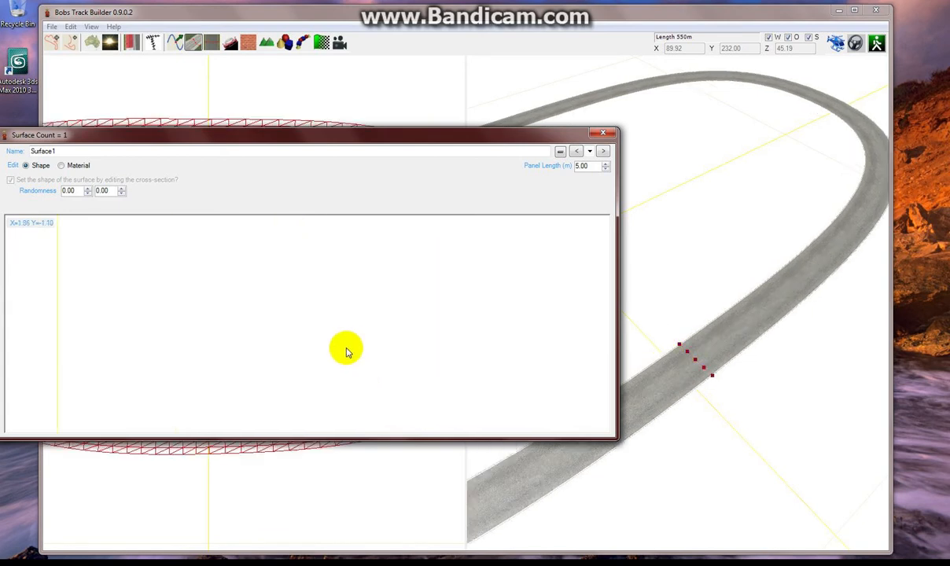
middle_drag(346, 348, 500, 423)
drag(254, 302, 253, 301)
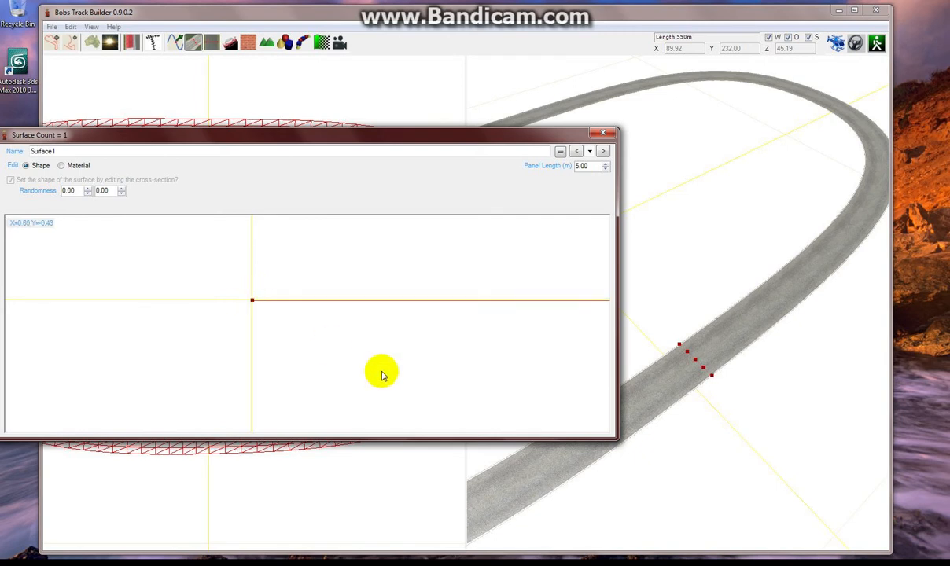
scroll(463, 378, down, 4)
middle_drag(477, 381, 276, 347)
scroll(433, 377, down, 2)
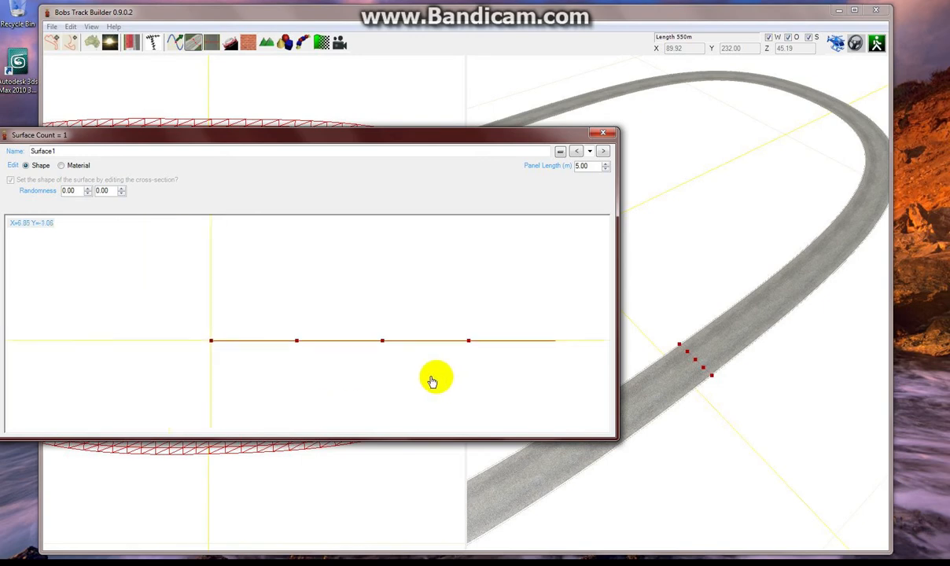
middle_drag(433, 378, 360, 378)
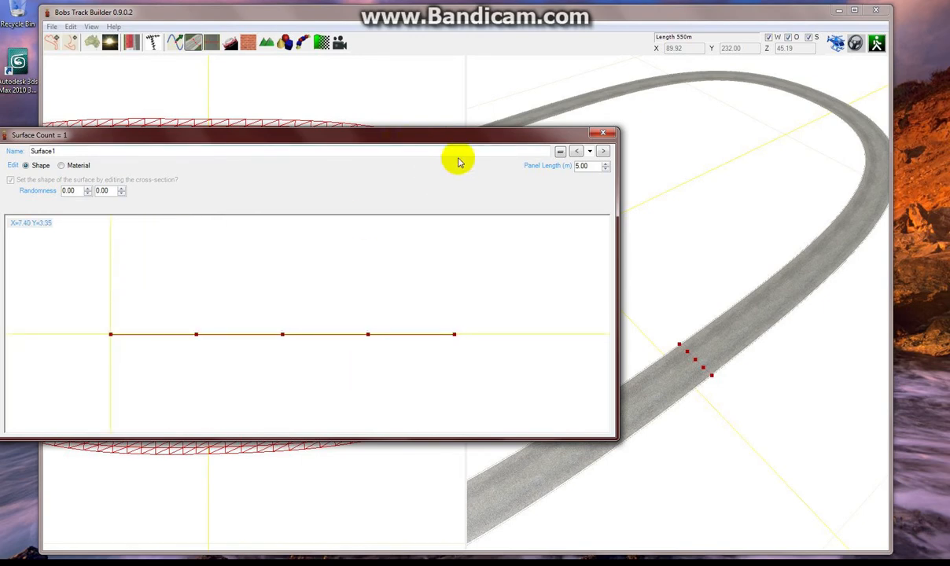
Step: Enlarge the plan view to the full window and examine the track's wireframe around the lower curve
drag(401, 138, 806, 182)
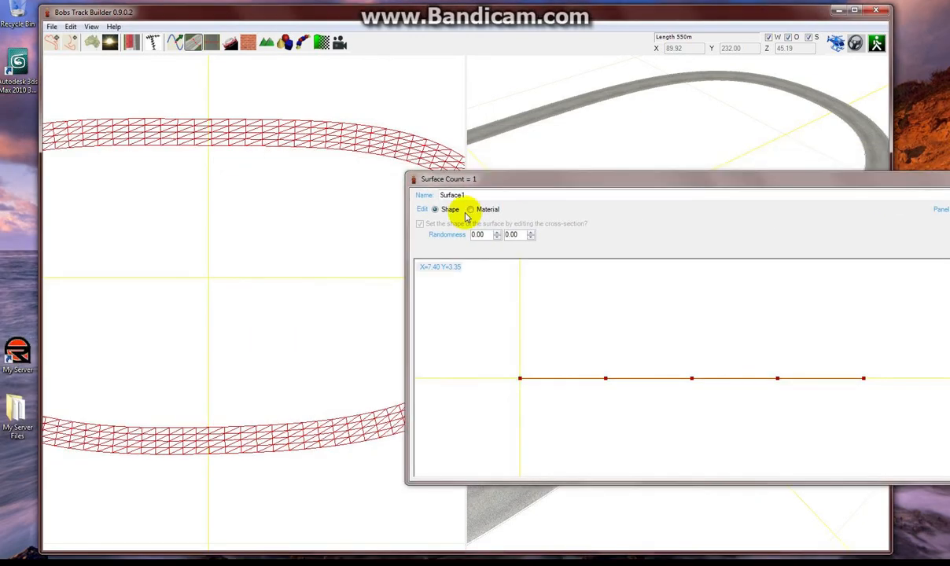
middle_drag(284, 317, 273, 308)
key(space)
middle_drag(376, 376, 242, 335)
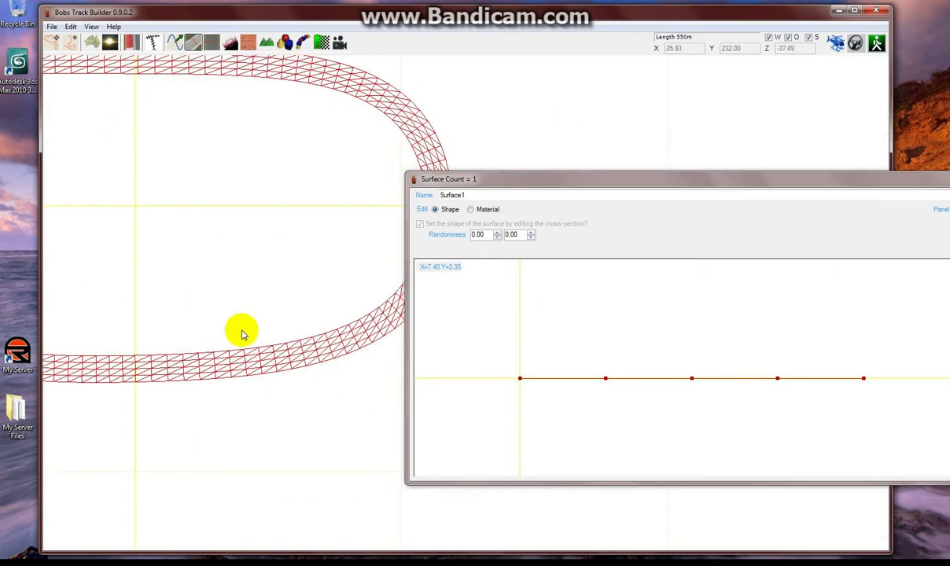
scroll(342, 373, up, 4)
middle_drag(341, 375, 282, 346)
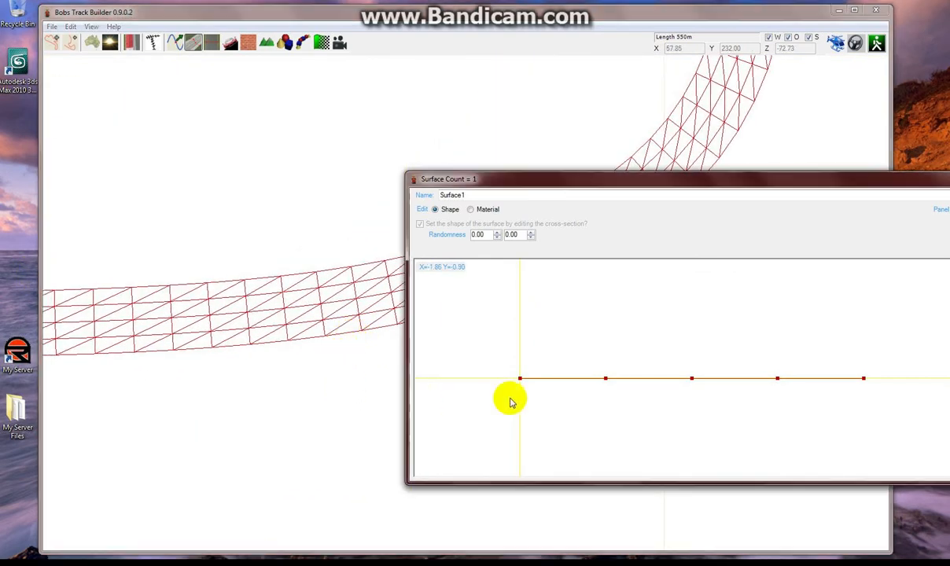
Step: Move the outermost cross-section point outward along the baseline to about X=20, doubling the surface's width
click(728, 182)
drag(735, 192, 307, 224)
scroll(485, 422, down, 1)
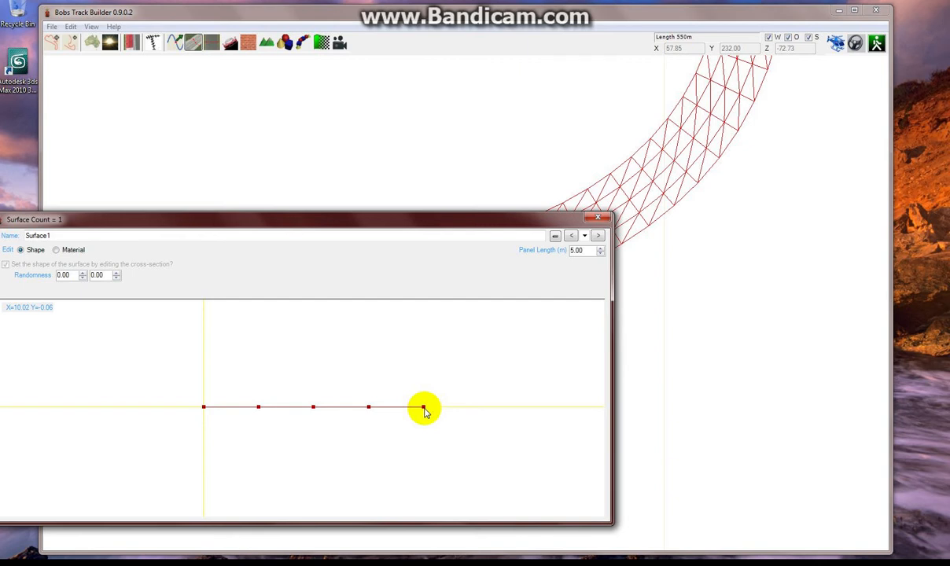
middle_drag(424, 408, 279, 402)
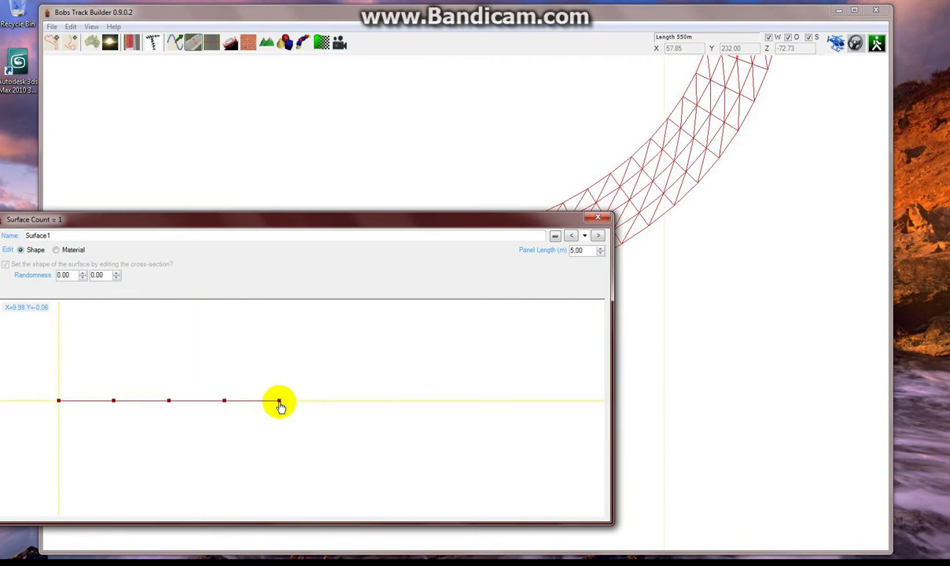
drag(279, 403, 501, 404)
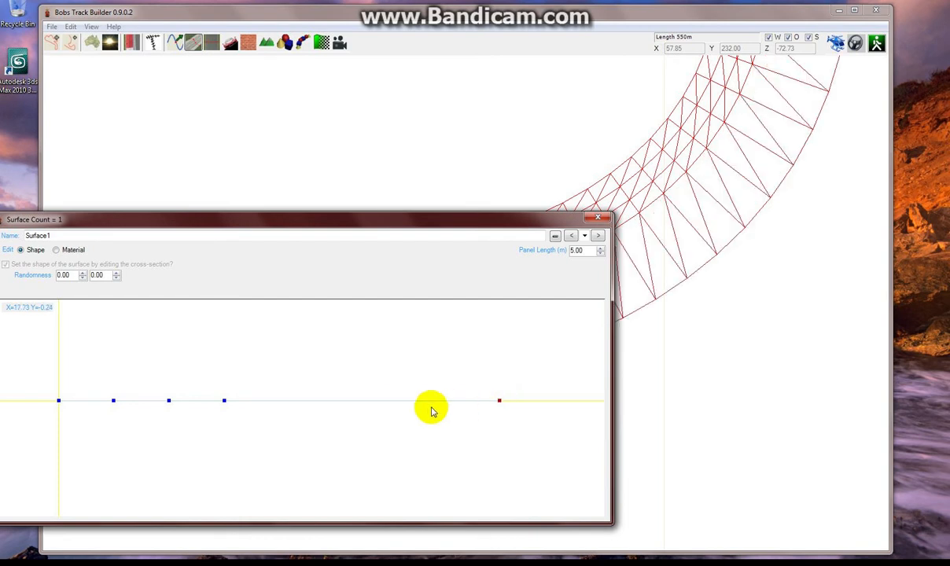
Step: Insert five roughly evenly spaced points on the long segment before the outermost cross-section point
click(271, 402)
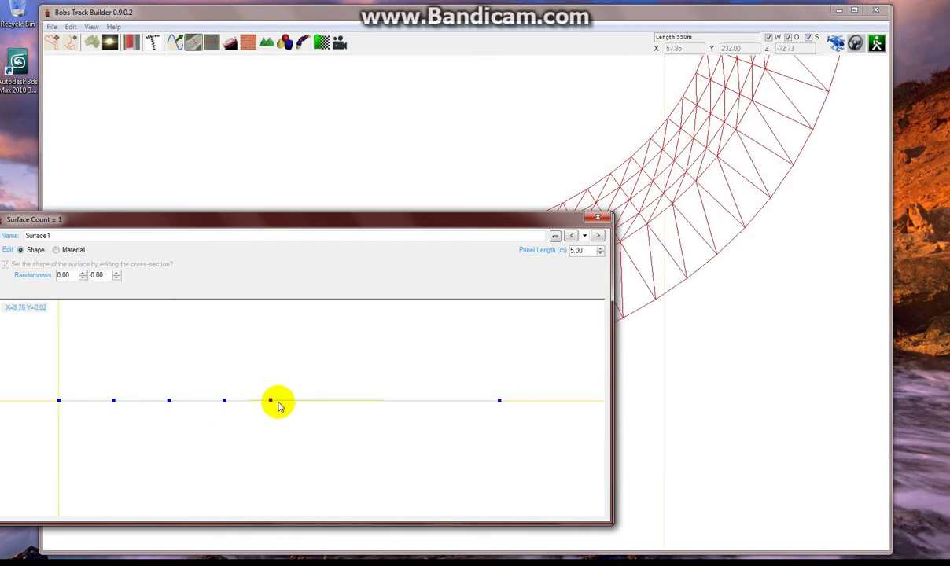
click(321, 401)
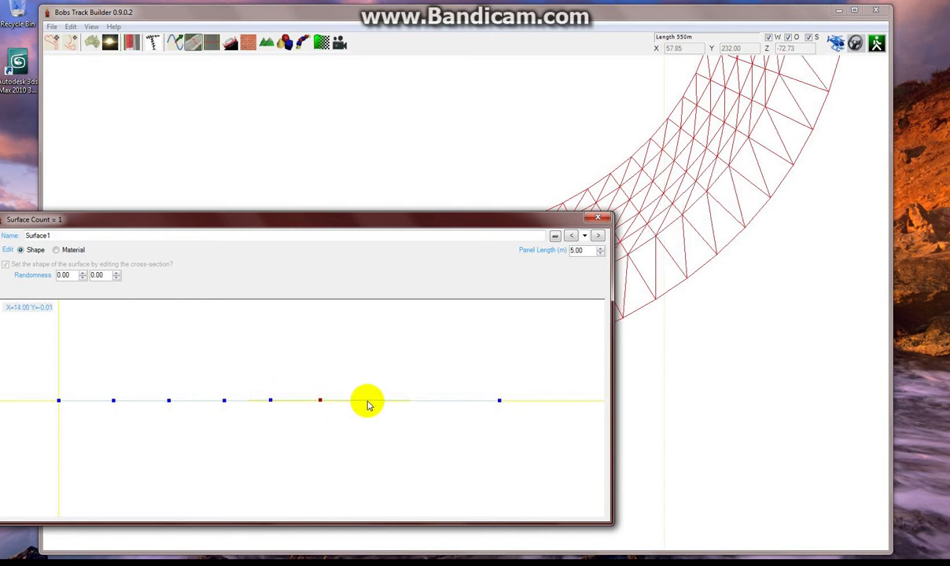
click(367, 402)
click(410, 402)
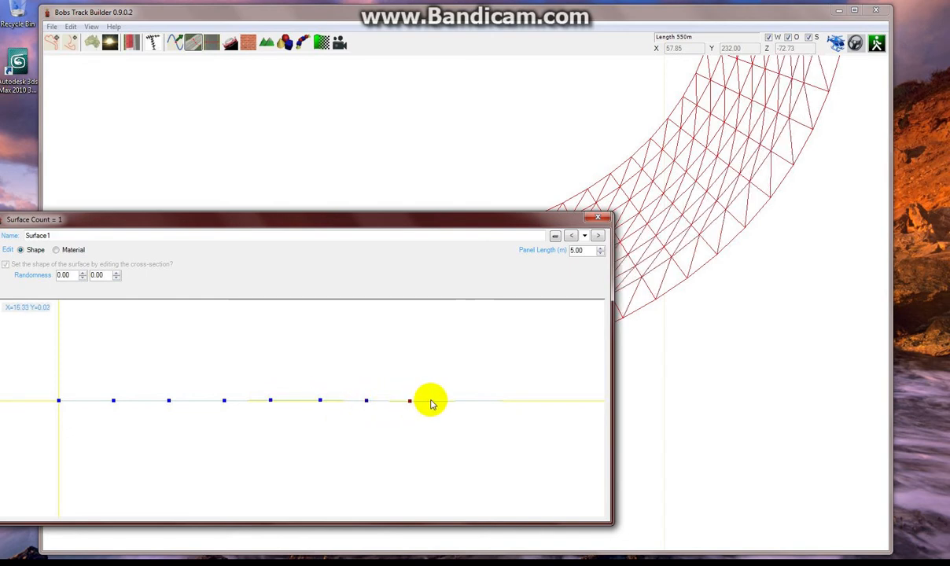
click(455, 402)
Step: Level the five inserted cross-section points on the baseline at Y=0, keeping their spacing
scroll(314, 430, up, 2)
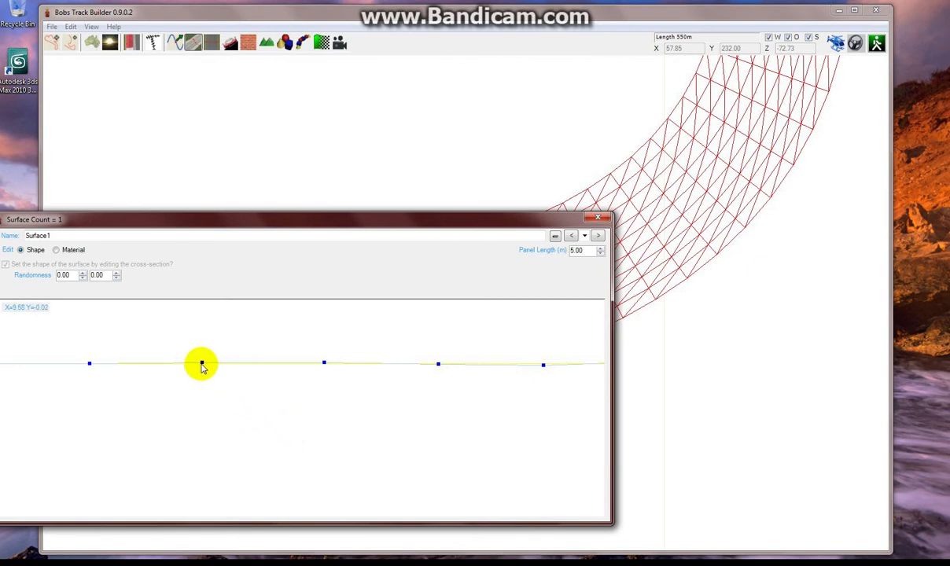
drag(203, 362, 202, 363)
click(323, 363)
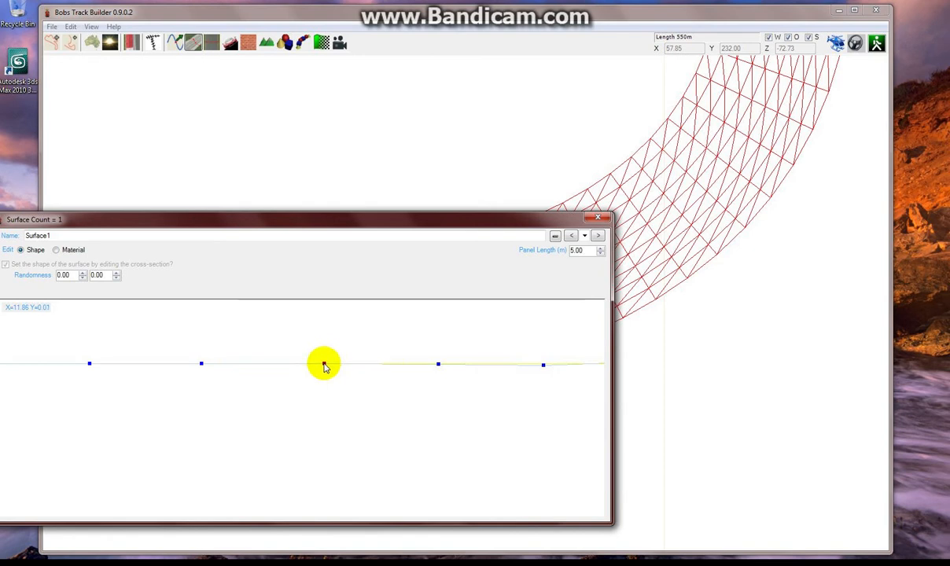
drag(438, 364, 439, 363)
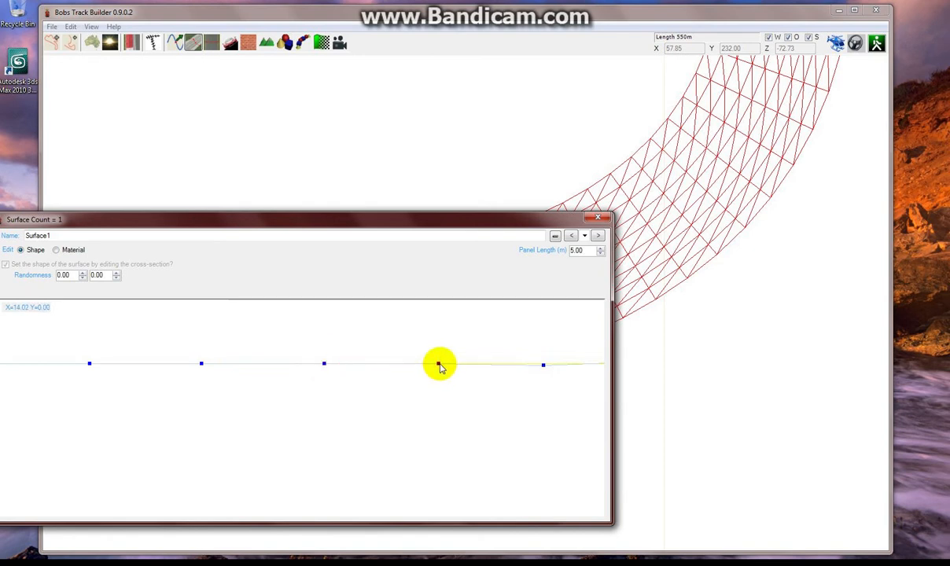
middle_drag(524, 398, 371, 397)
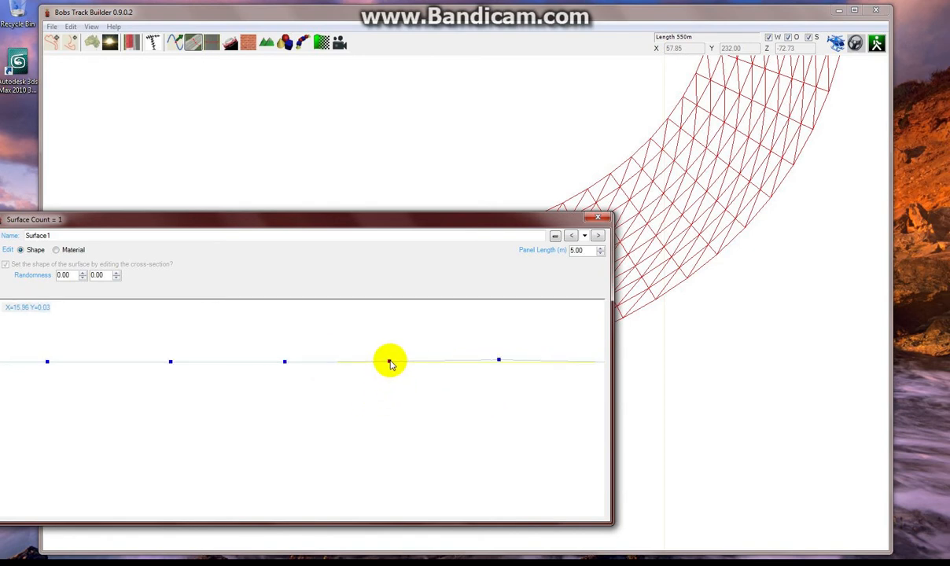
click(390, 363)
middle_drag(493, 398, 329, 390)
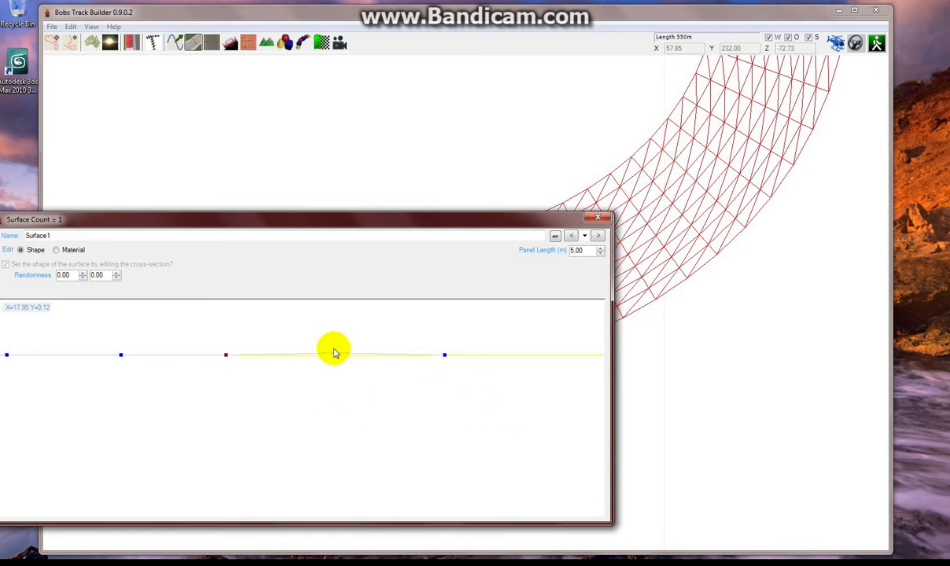
click(335, 355)
drag(335, 356, 336, 359)
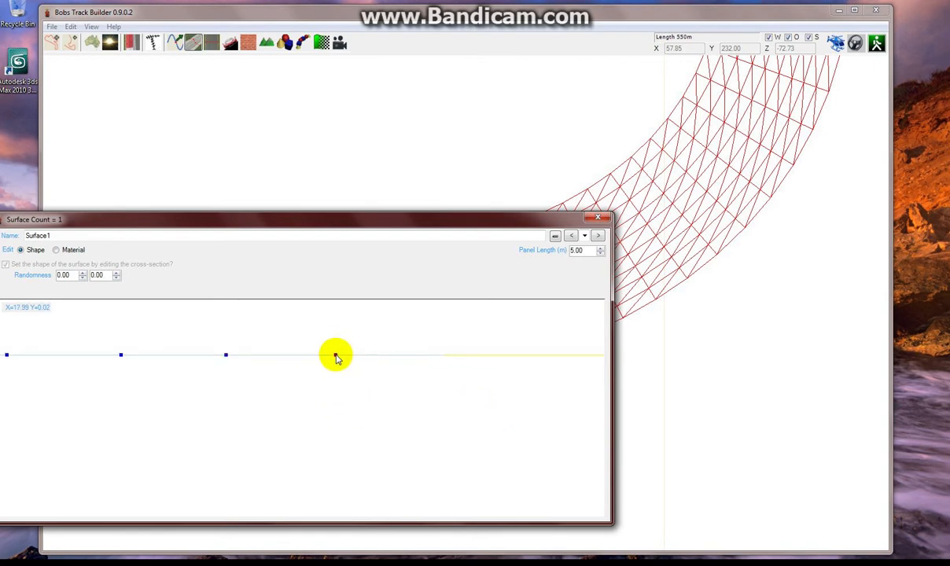
Step: Fine-tune the inserted cross-section points near X=14 and X=18 so they lie exactly on the baseline
scroll(351, 415, down, 3)
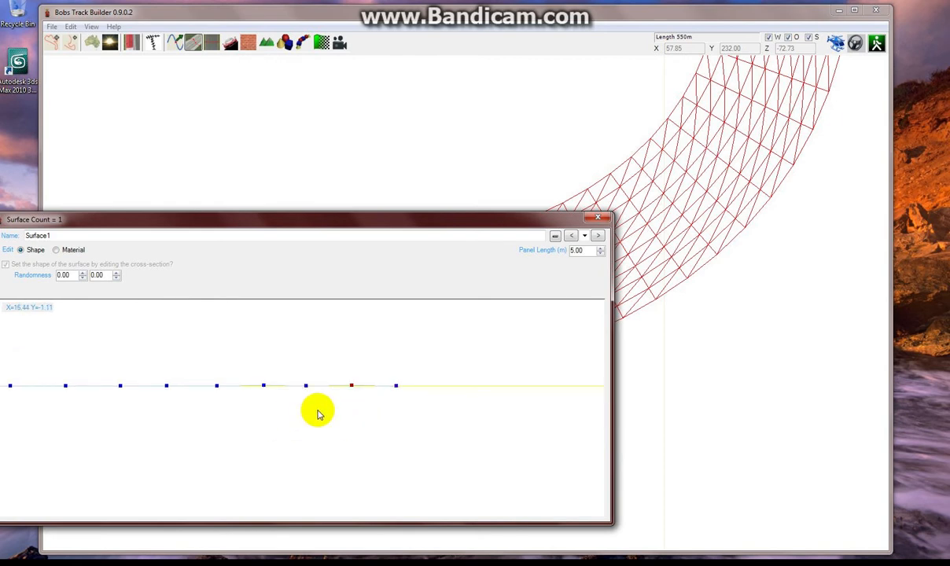
scroll(256, 417, down, 2)
middle_drag(301, 433, 388, 472)
scroll(382, 416, up, 3)
scroll(428, 409, up, 5)
middle_drag(359, 427, 384, 414)
scroll(385, 414, down, 2)
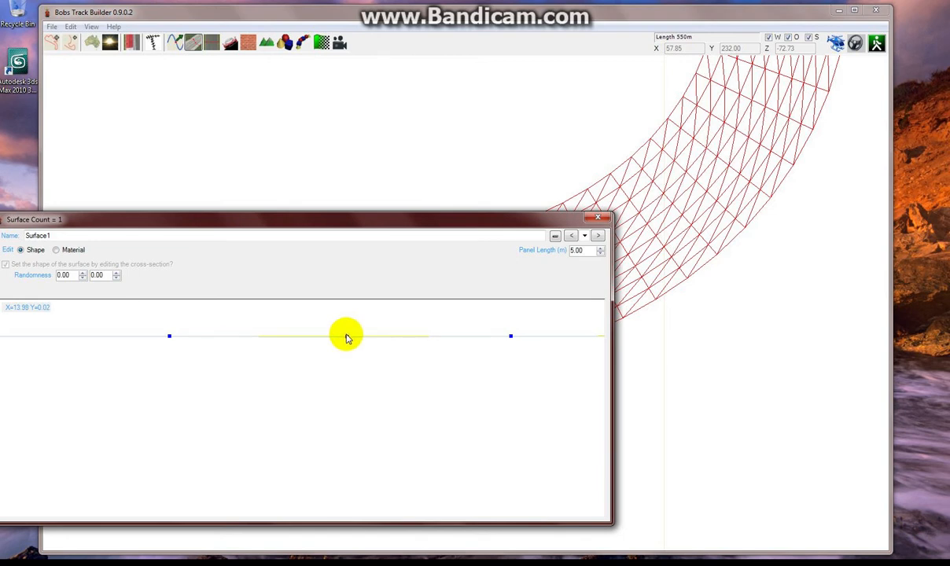
right_drag(480, 376, 236, 376)
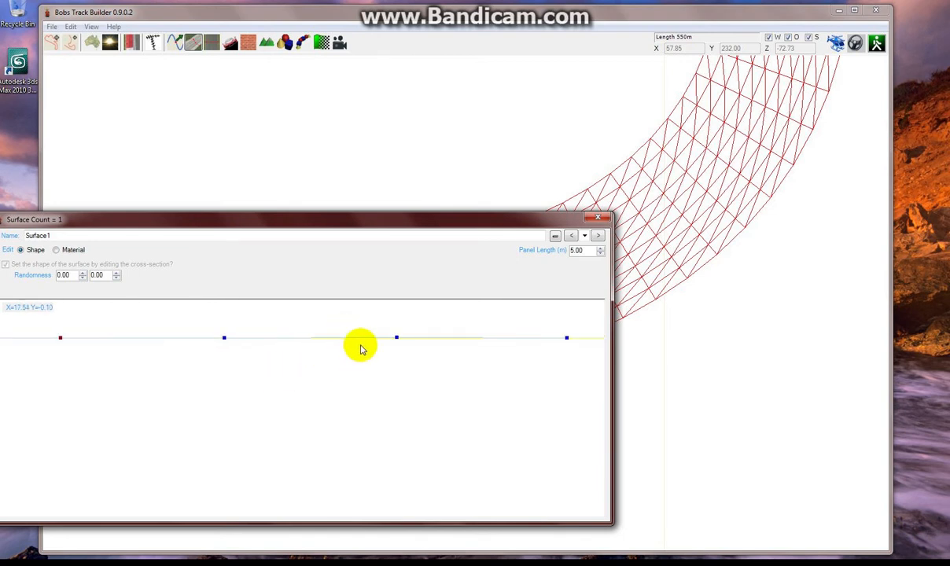
click(397, 338)
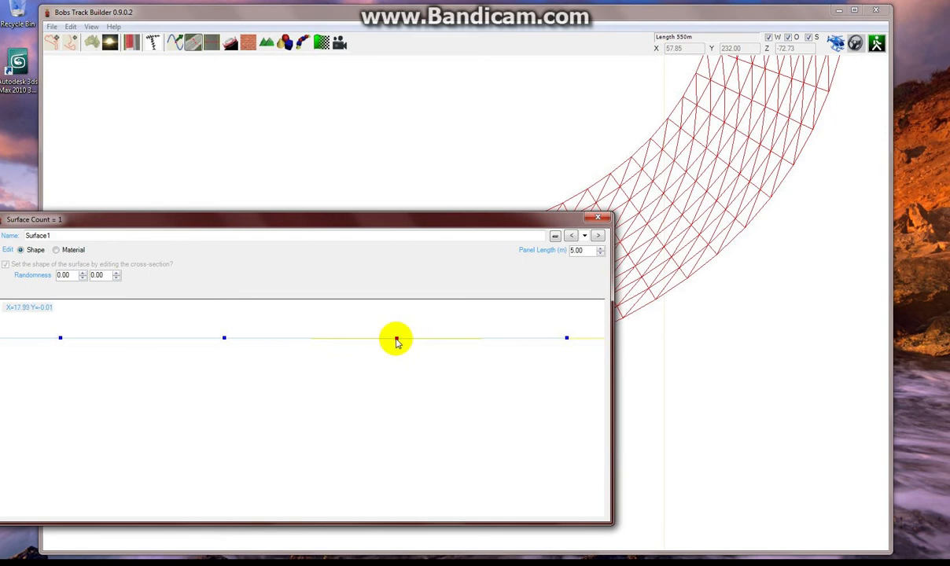
scroll(338, 378, down, 5)
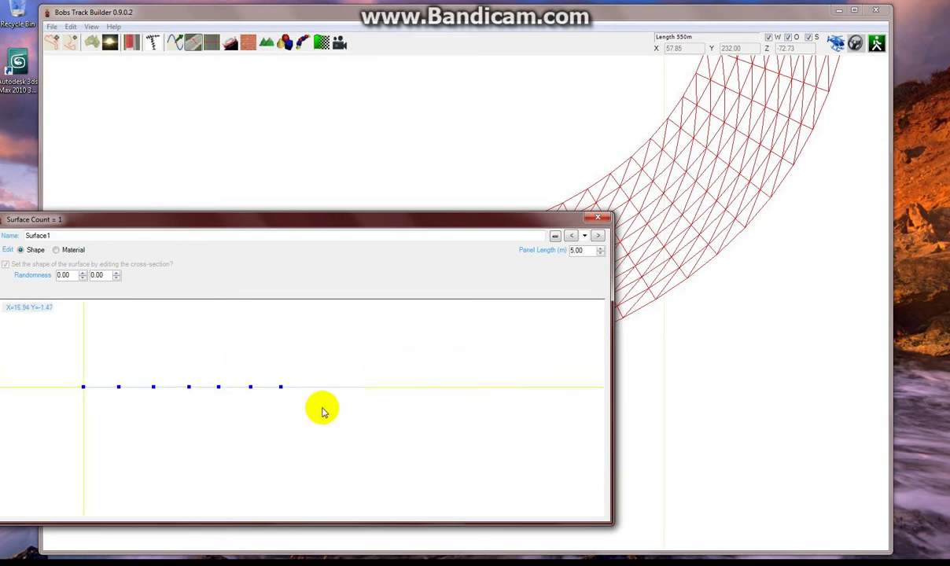
middle_drag(180, 439, 250, 434)
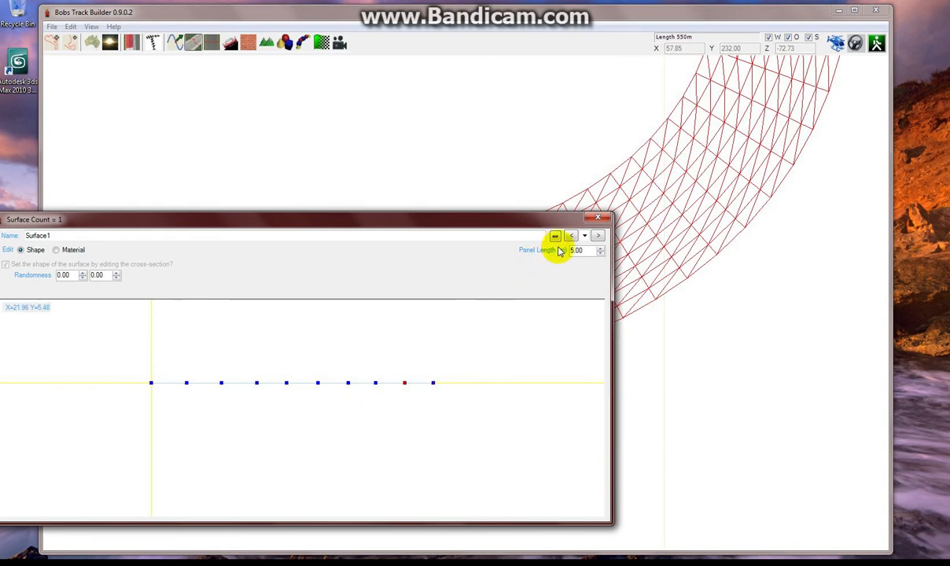
Step: Set the panel length of Surface1 to 3 m for a denser track mesh
drag(532, 221, 568, 319)
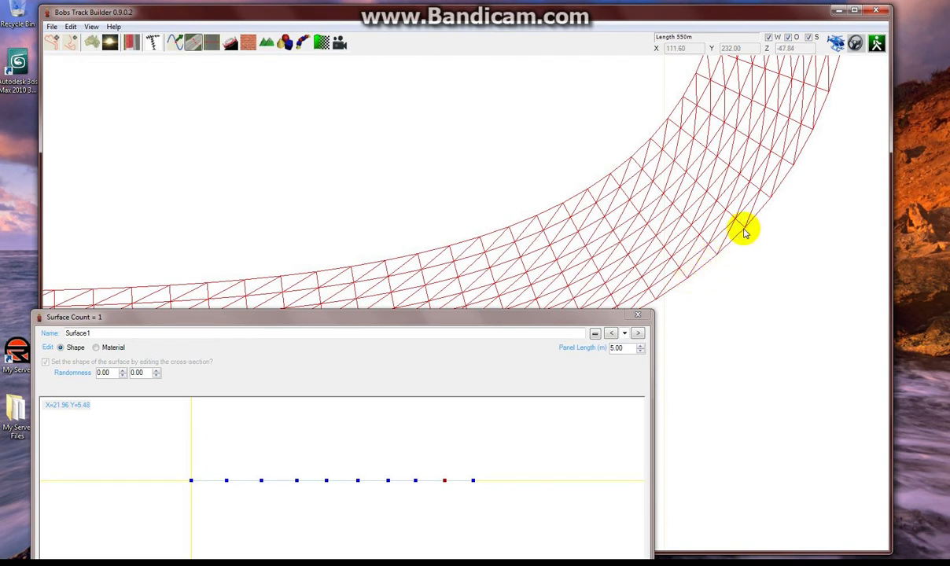
drag(615, 349, 590, 352)
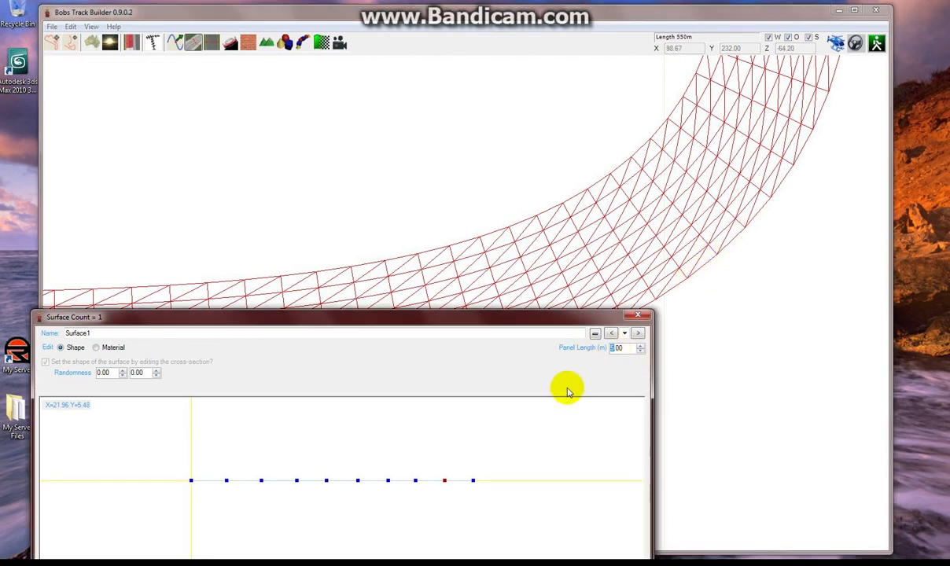
text(3)
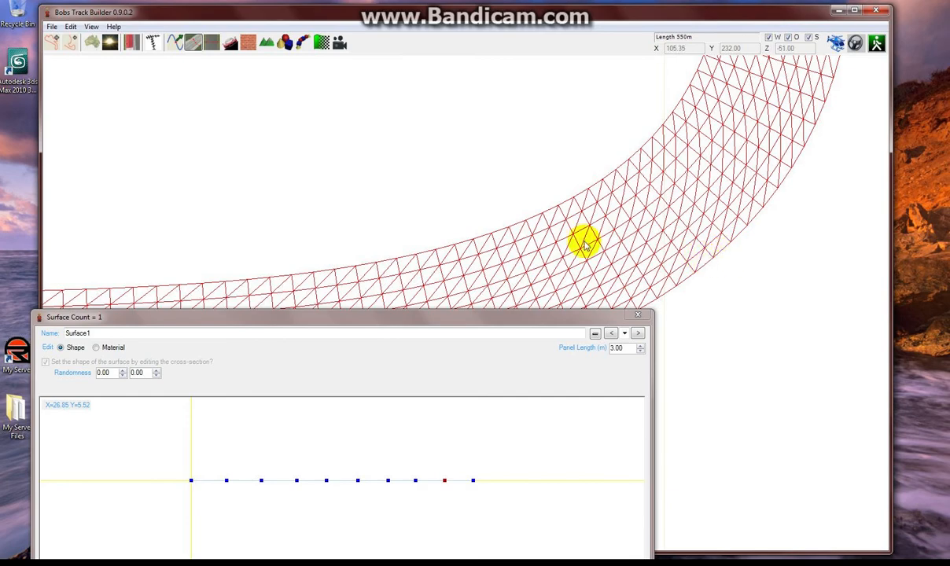
drag(429, 197, 502, 202)
scroll(492, 208, down, 2)
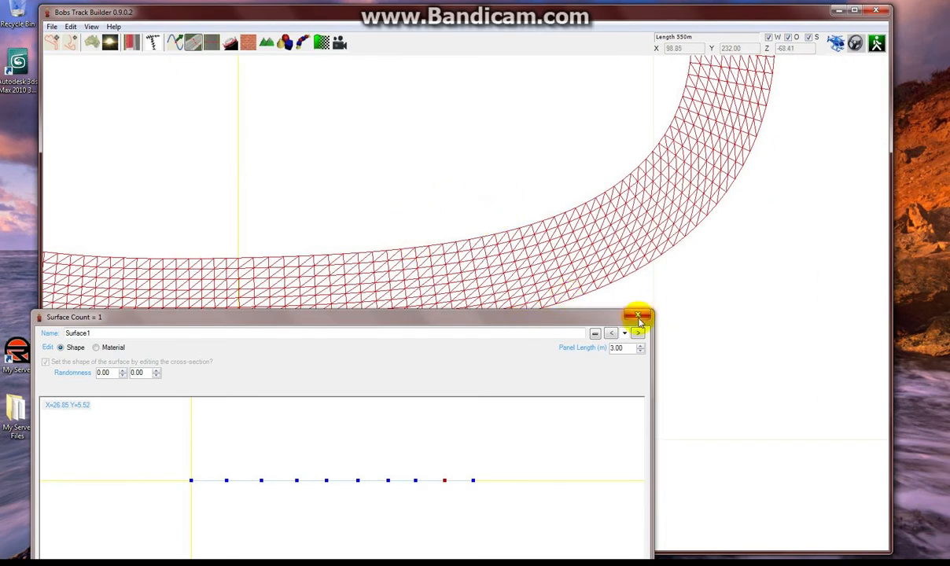
Step: Close the surface editor and bring the whole oval track into the plan view
drag(535, 327, 684, 221)
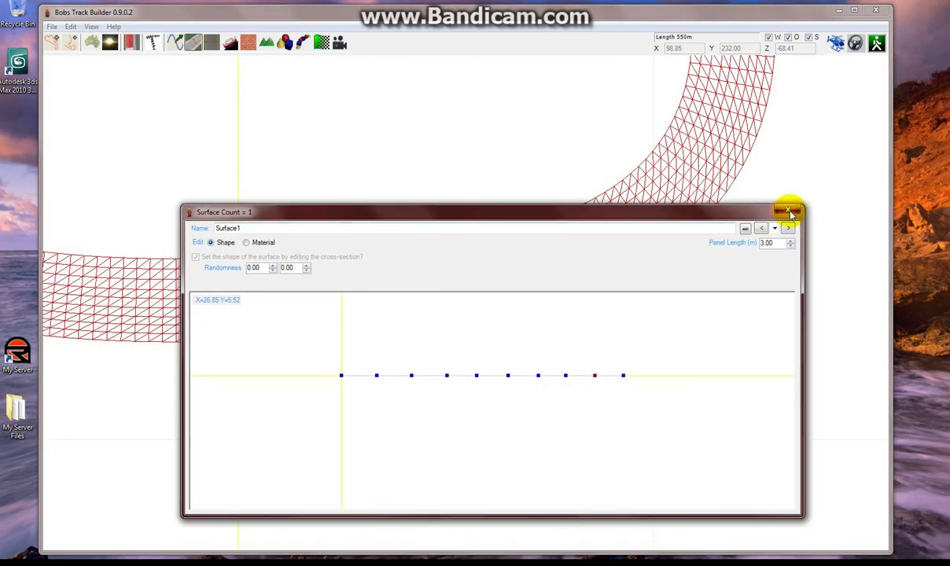
click(789, 210)
scroll(421, 243, down, 3)
drag(460, 274, 431, 328)
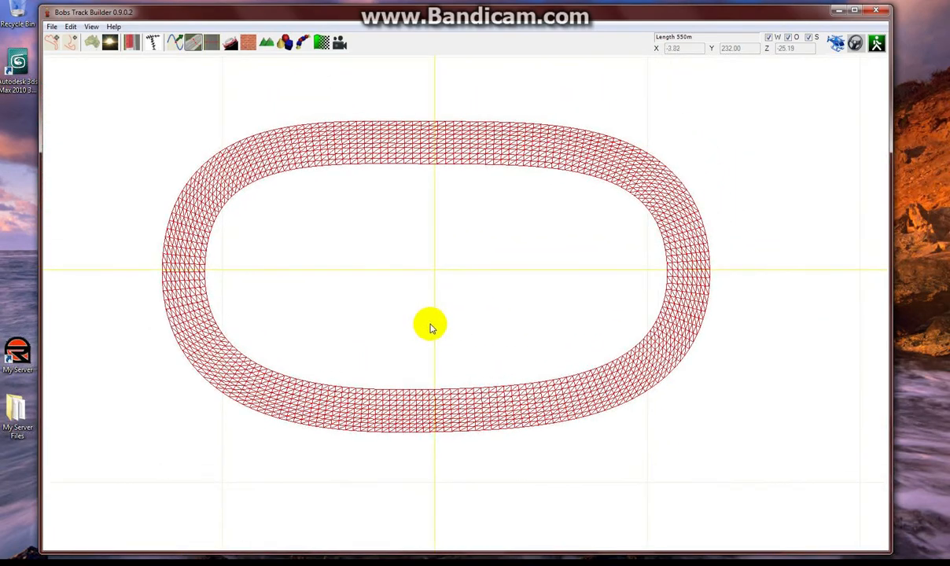